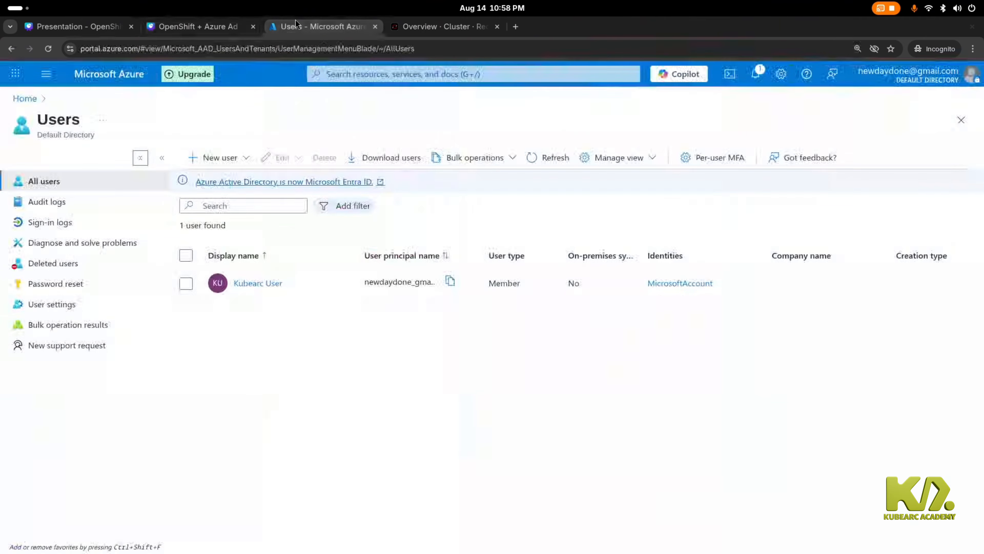
- Open the form for registering a new application in the Default Directory of Microsoft Entra ID
click(35, 103)
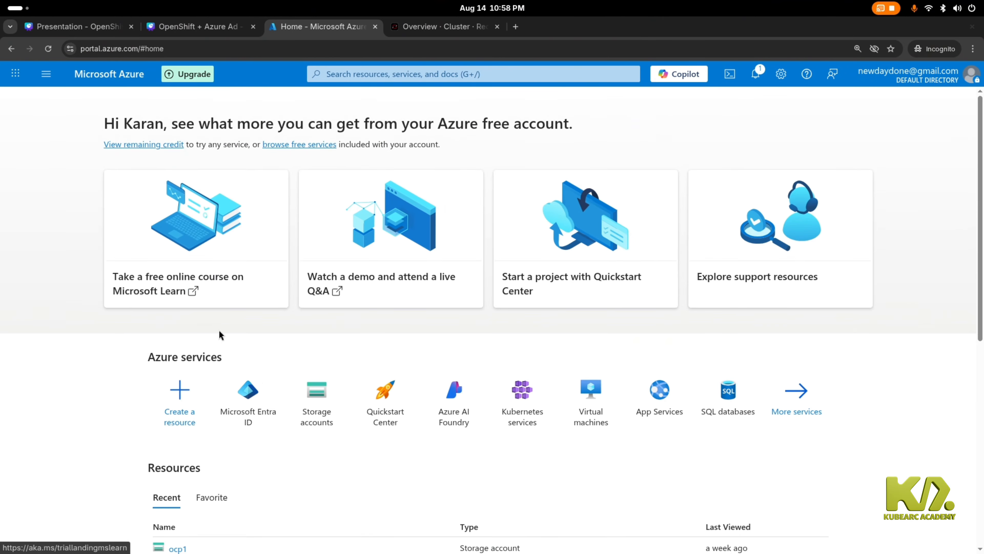
click(267, 396)
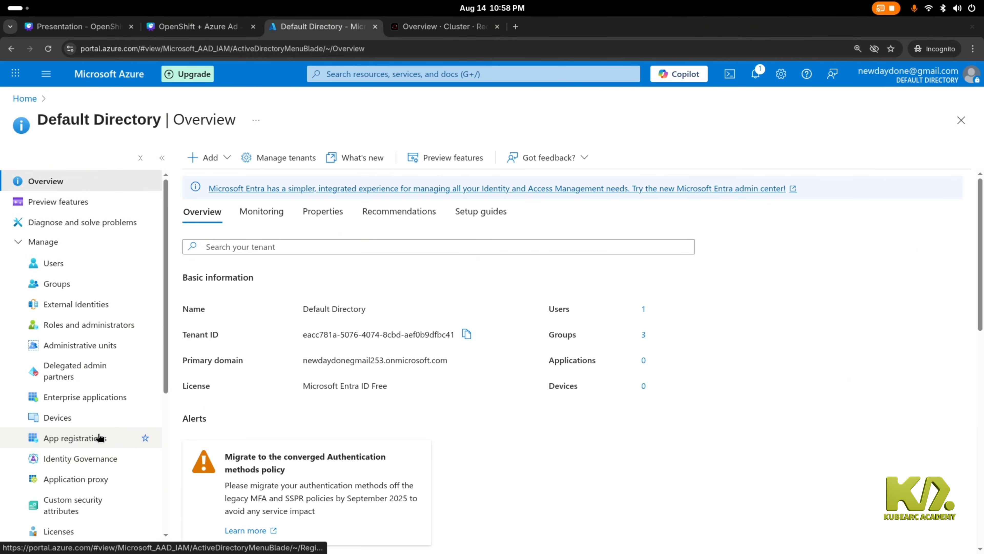
click(103, 438)
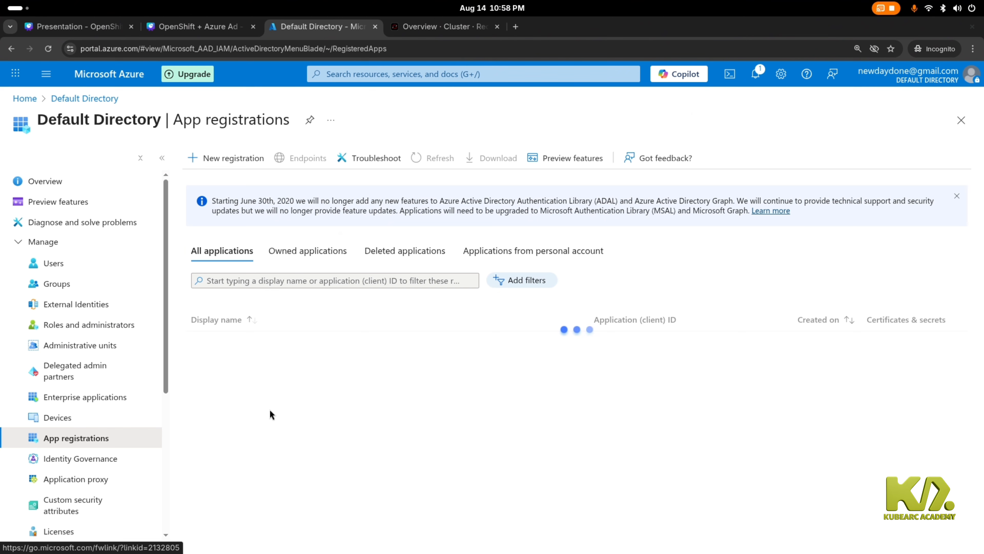
click(241, 159)
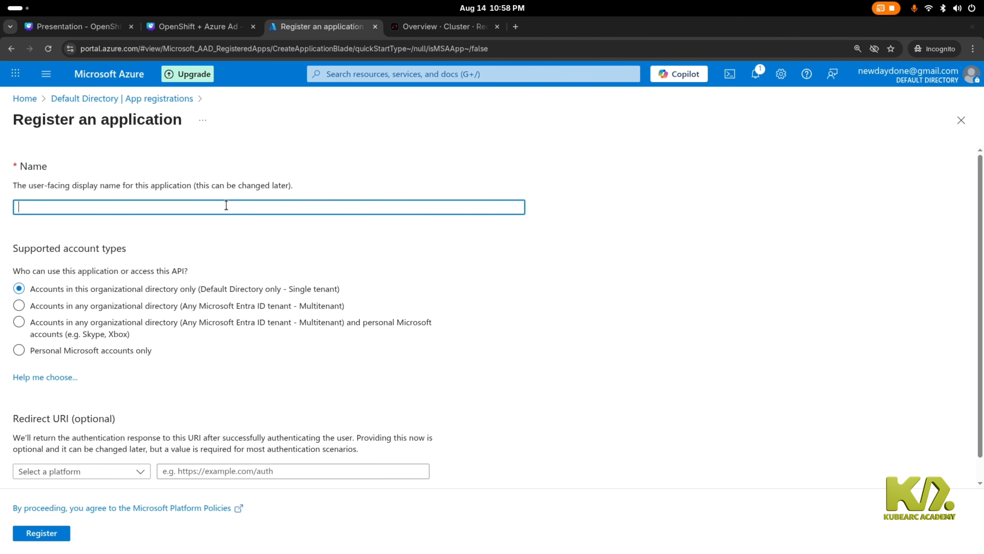
- Name the application ocp and choose Web as the redirect URI platform
text(ocp)
click(118, 475)
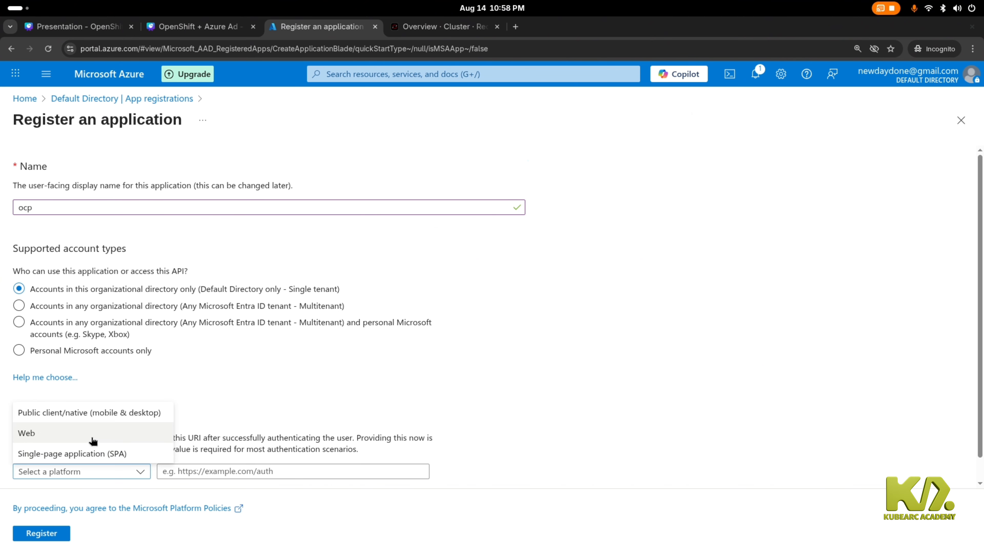
click(93, 438)
click(208, 471)
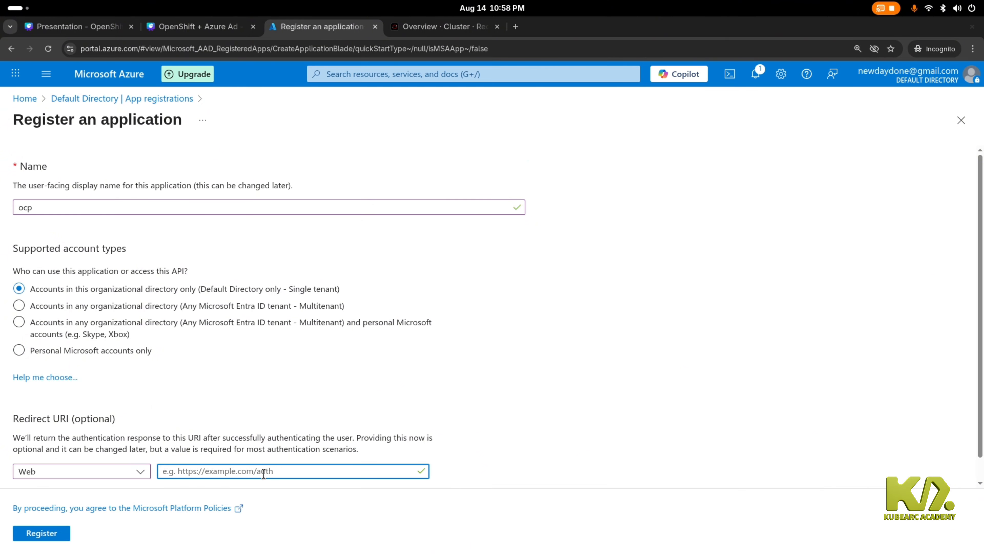
- Switch to the terminal, run oc get route -n openshift-authentication, and highlight the host of the oauth-openshift route
key(super)
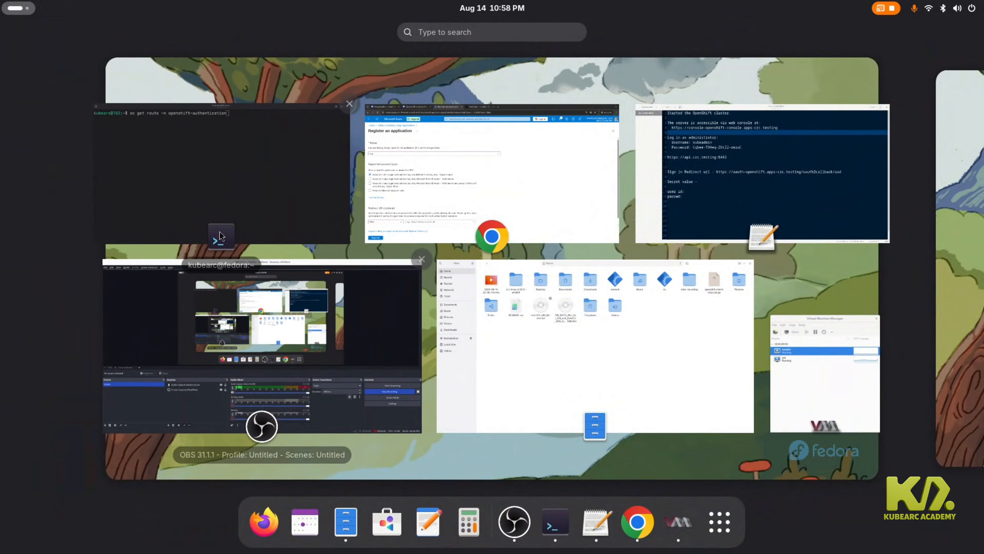
click(222, 210)
key(Return)
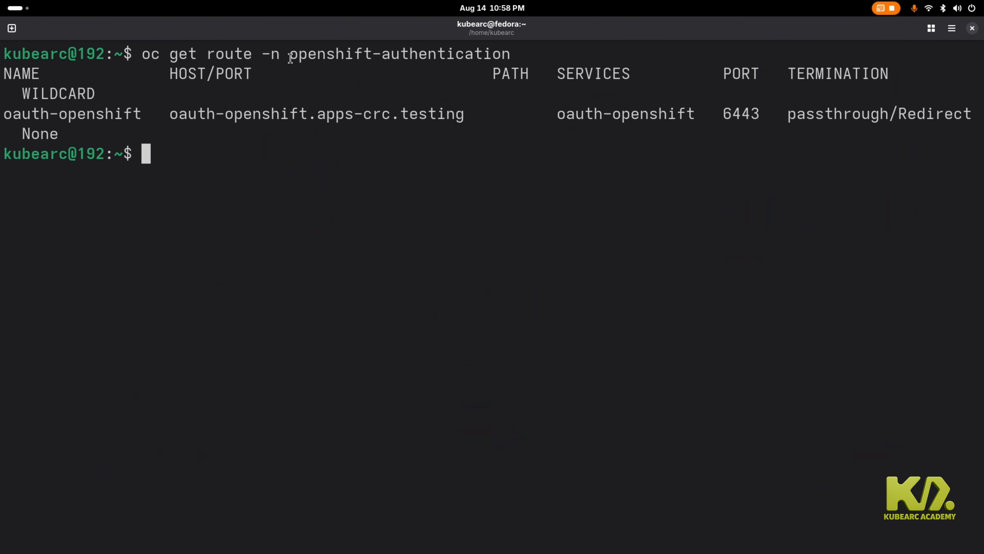
drag(167, 112, 464, 117)
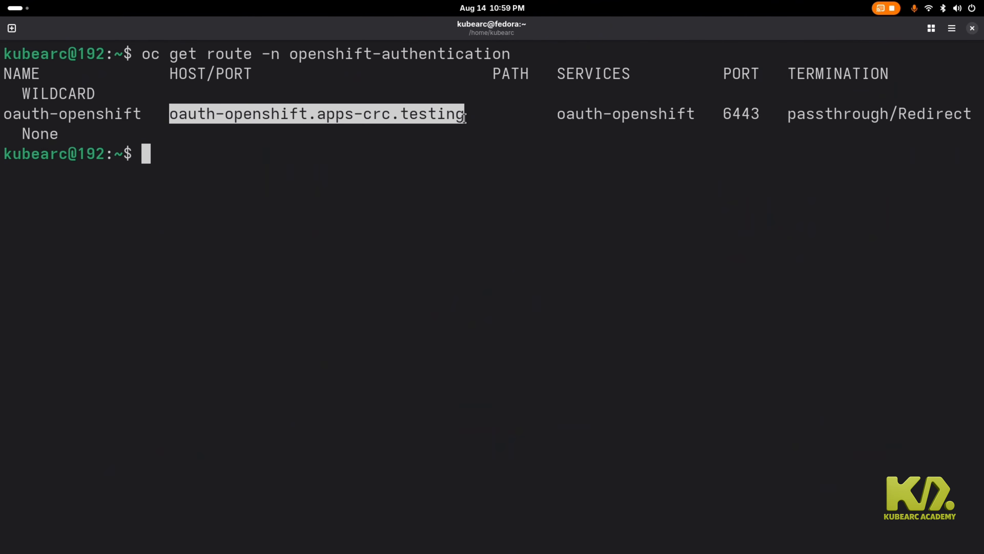
- Switch to the crc-credentials file in gedit and examine the host, oauth2callback and aad parts of the sign-in redirect URL
key(super)
click(736, 178)
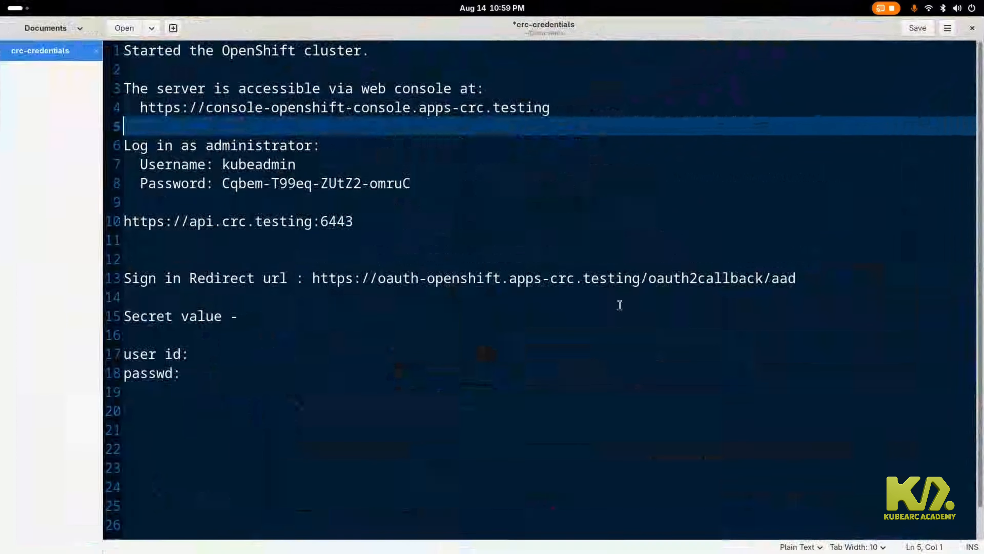
drag(313, 277, 811, 277)
click(748, 390)
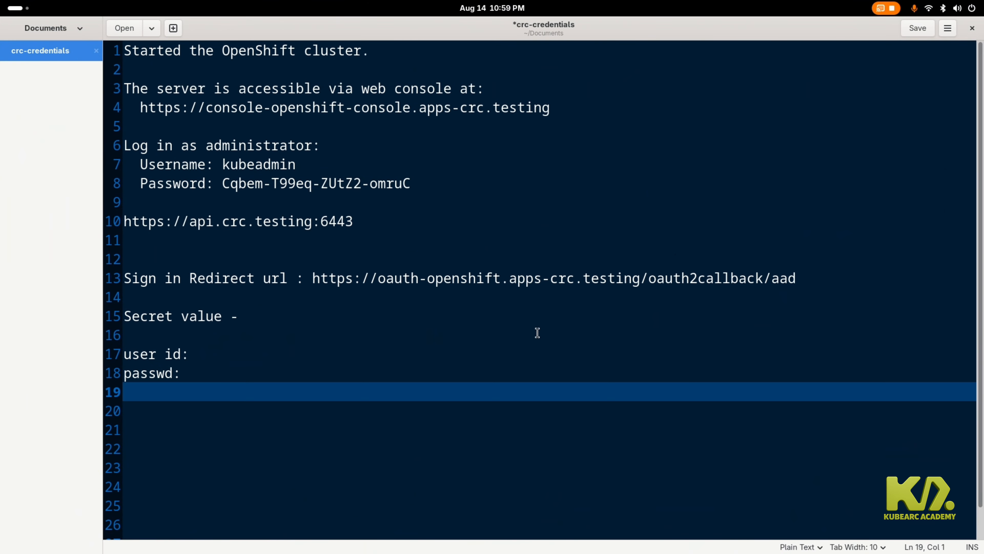
drag(378, 278, 641, 277)
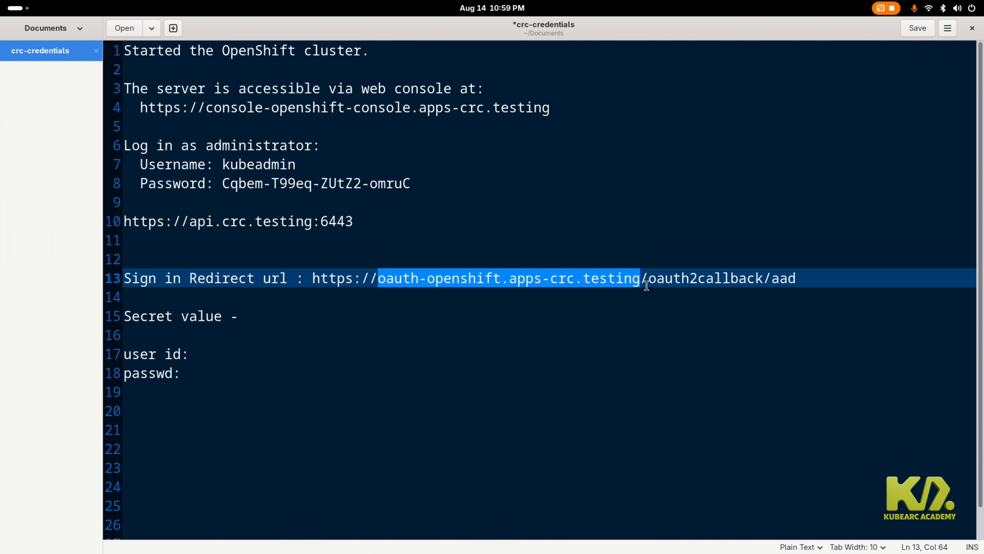
click(650, 283)
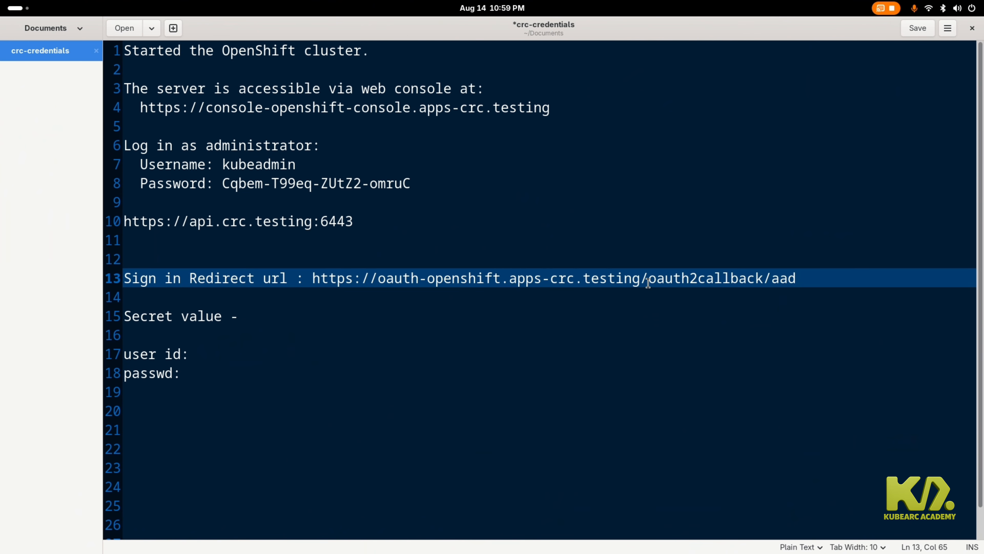
drag(650, 285, 797, 280)
click(772, 279)
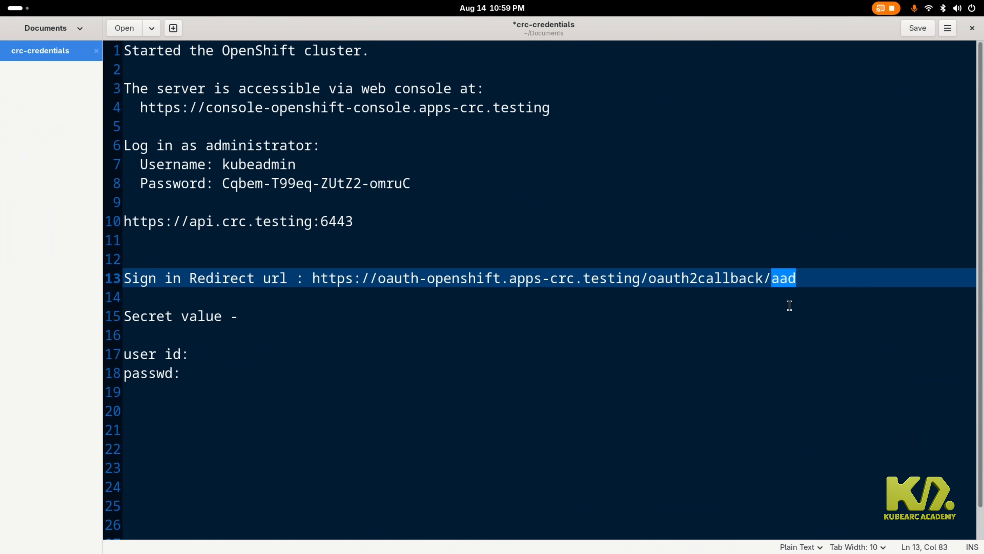
drag(798, 279, 313, 282)
key(ctrl+c)
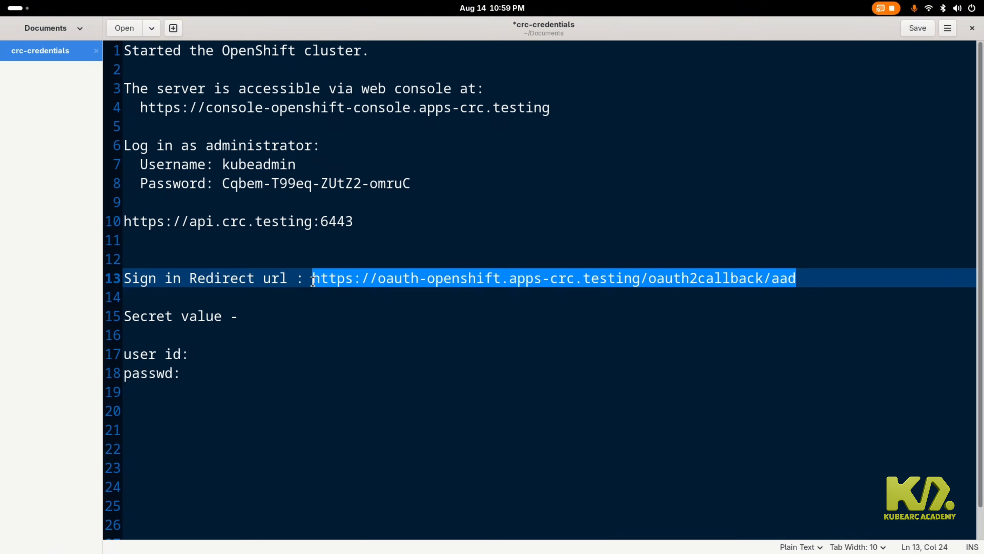
key(super)
click(383, 150)
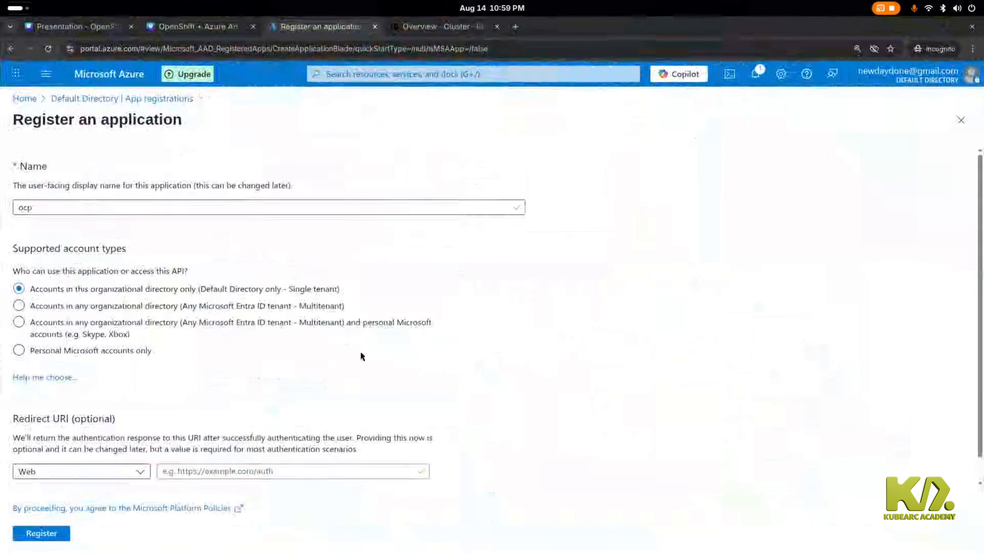
click(313, 473)
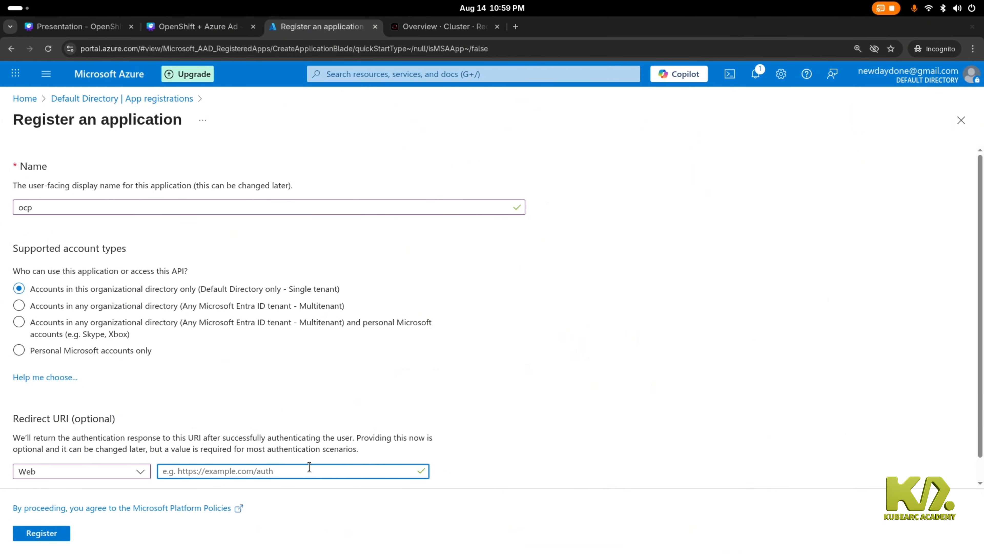
key(ctrl+v)
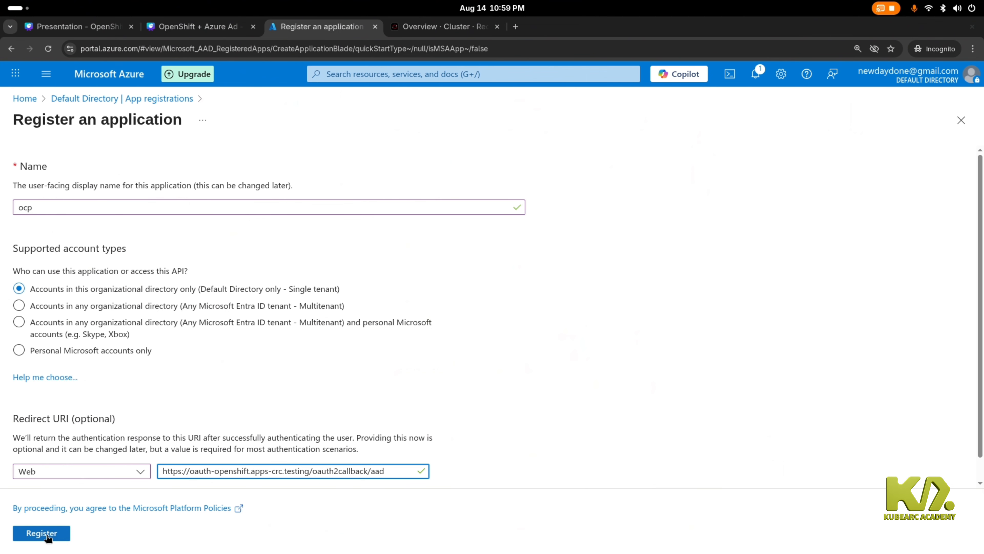
click(64, 535)
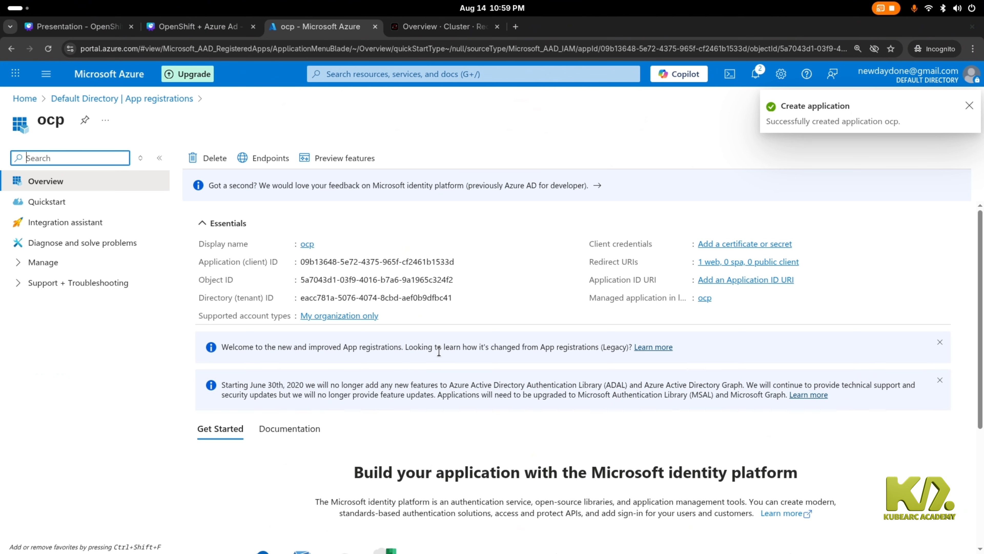
- Add a client secret described as test to the ocp application, keeping the recommended 180-day expiry
click(760, 245)
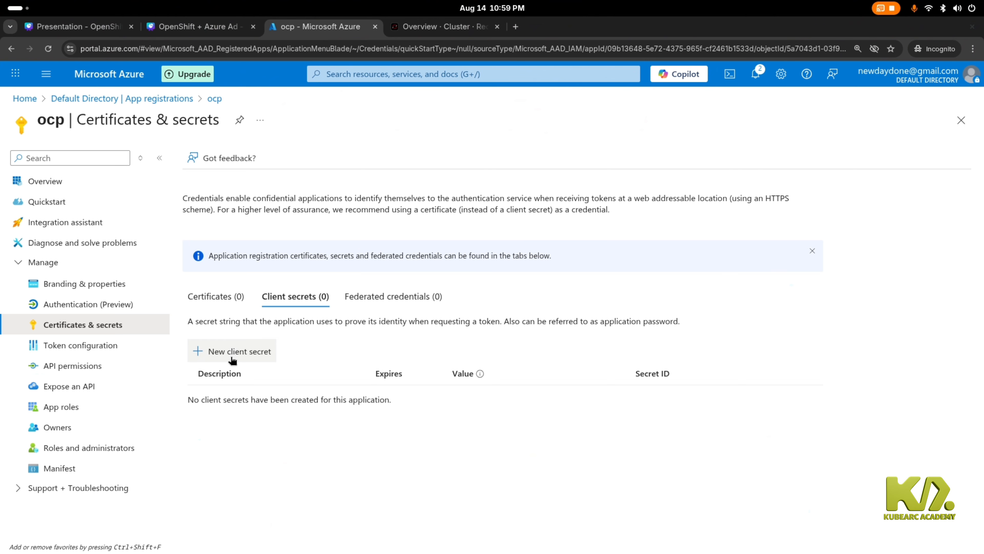
click(232, 360)
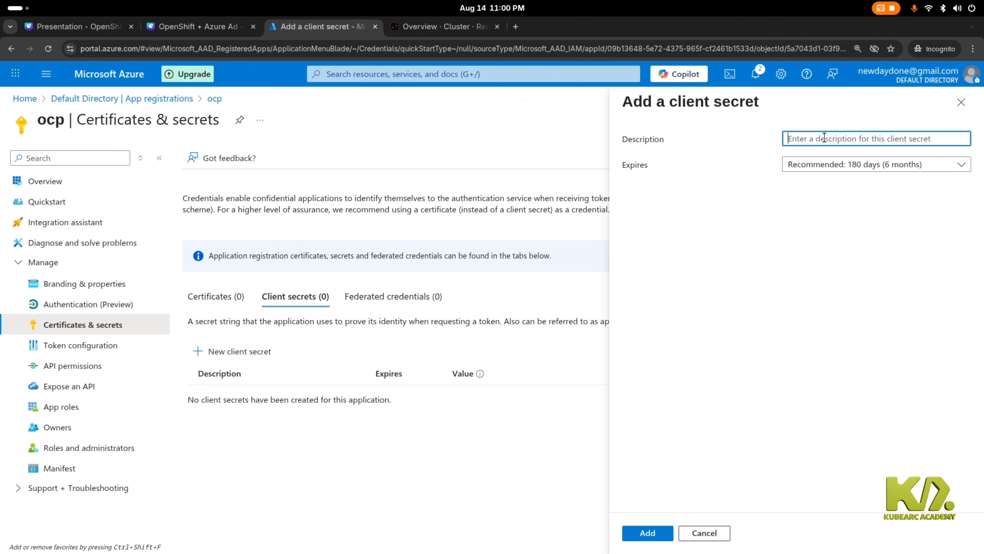
text(testr)
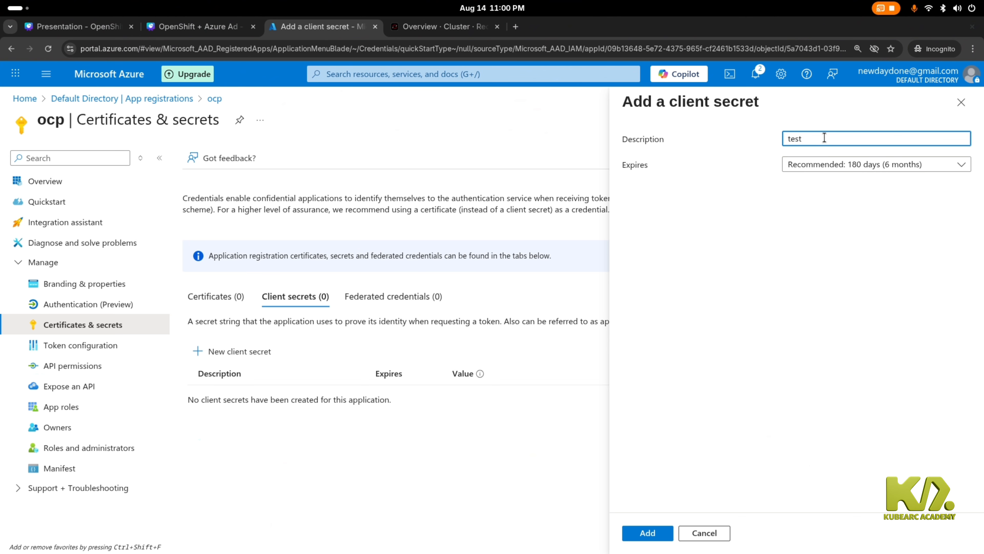
click(632, 532)
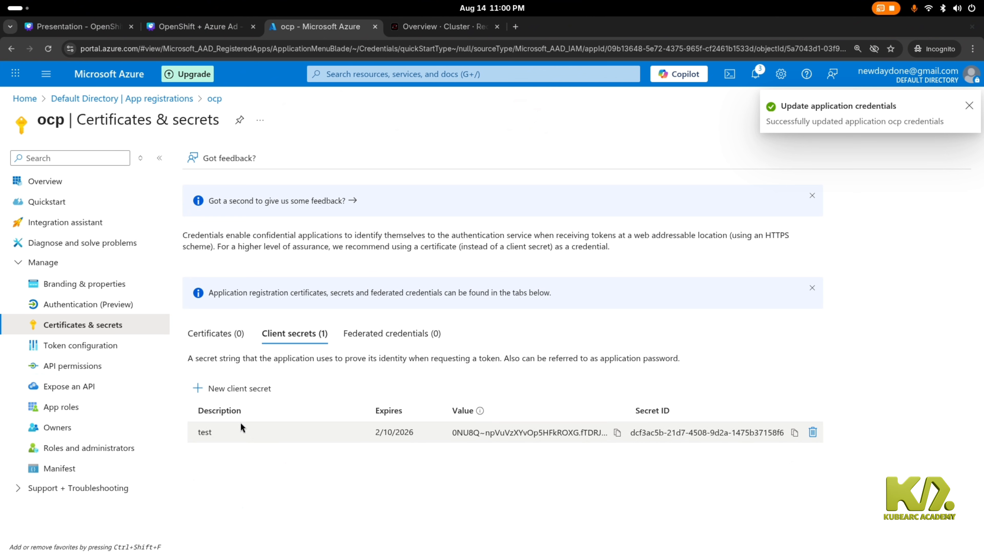
- Copy the new client secret's value and paste it below the Secret value line of the crc-credentials file in gedit
click(618, 433)
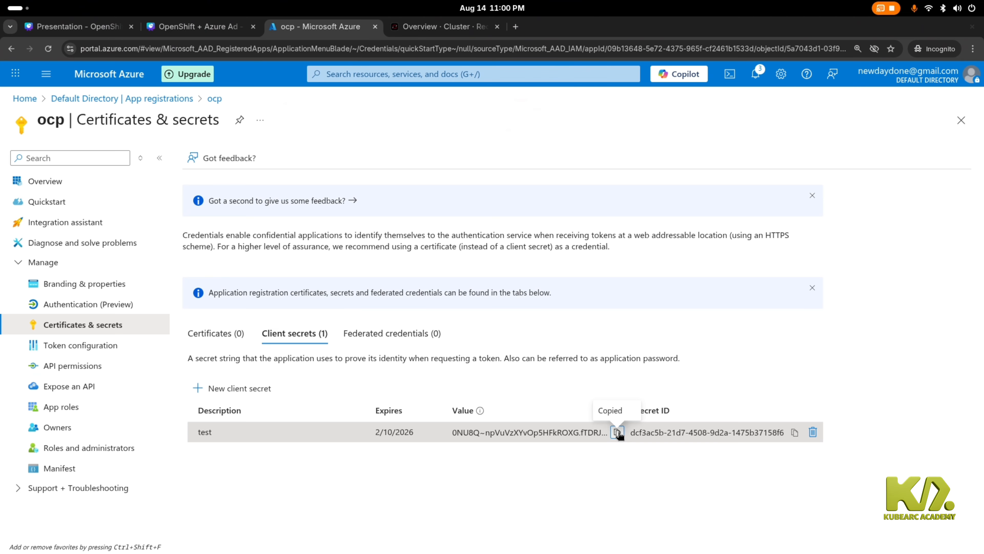
key(super)
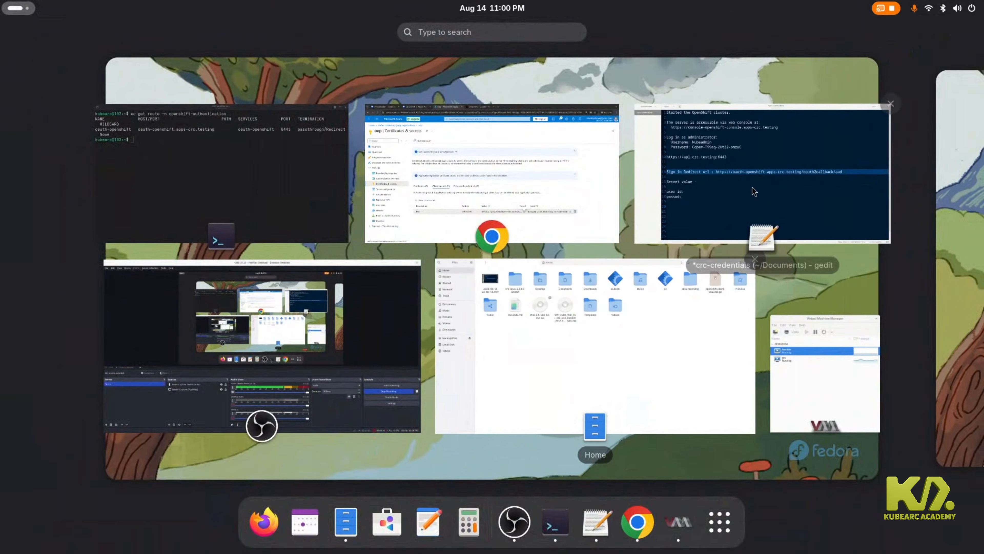
click(752, 187)
click(350, 323)
click(353, 326)
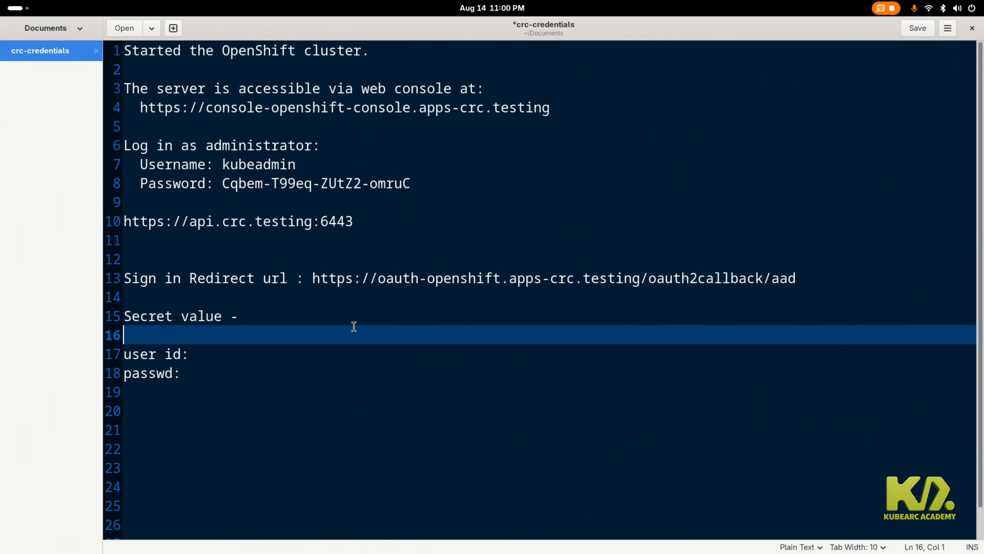
key(ctrl+v)
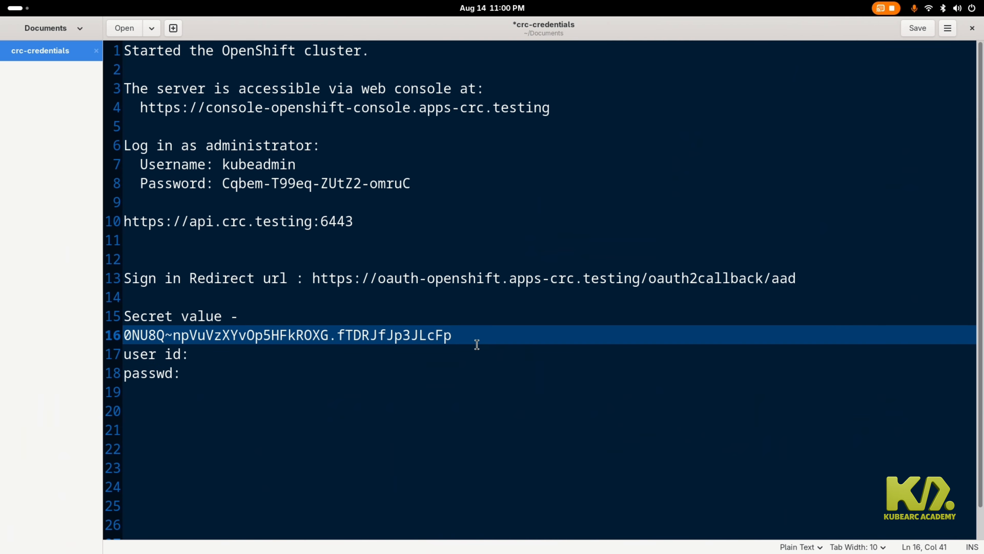
- Switch back to Chrome and open the form for creating a new internal user in the Default Directory
key(super)
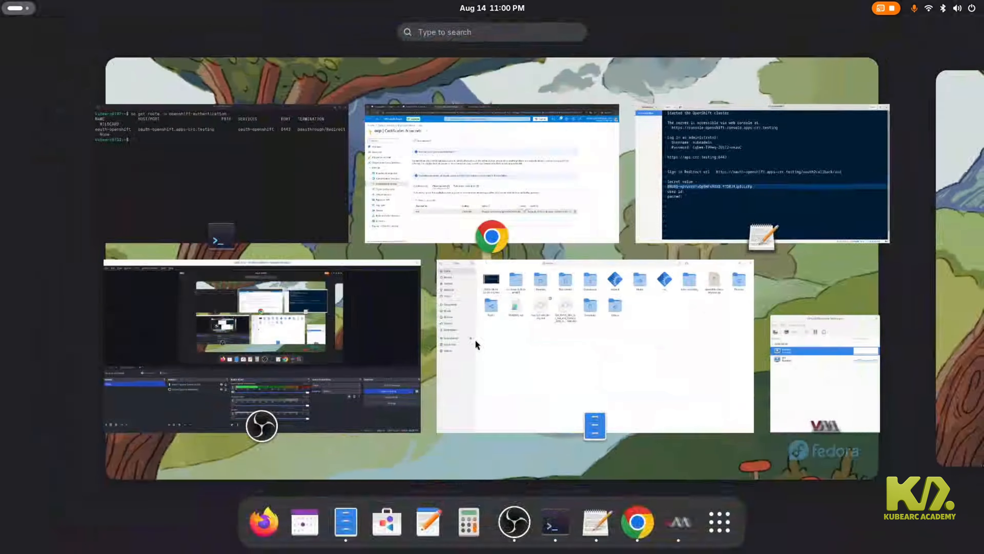
click(570, 212)
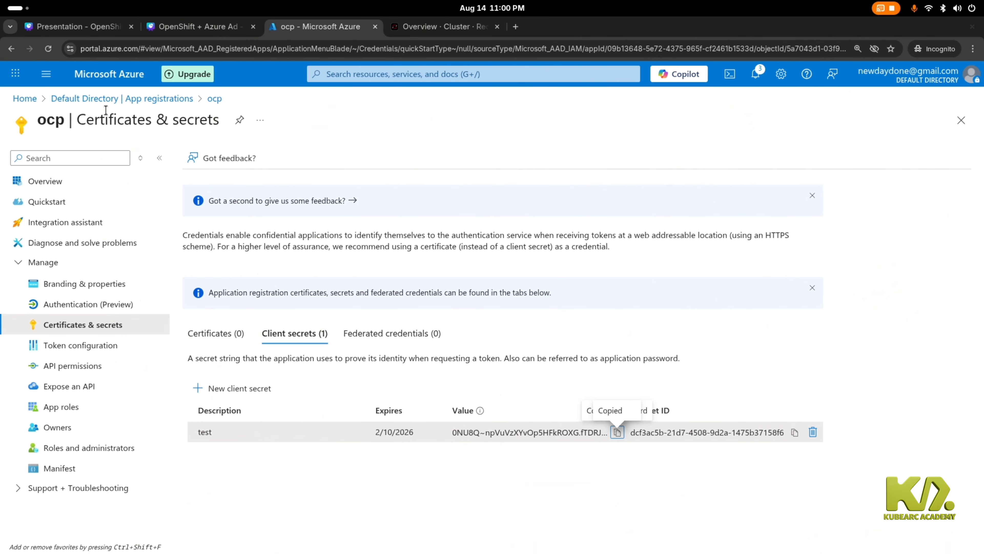
click(78, 101)
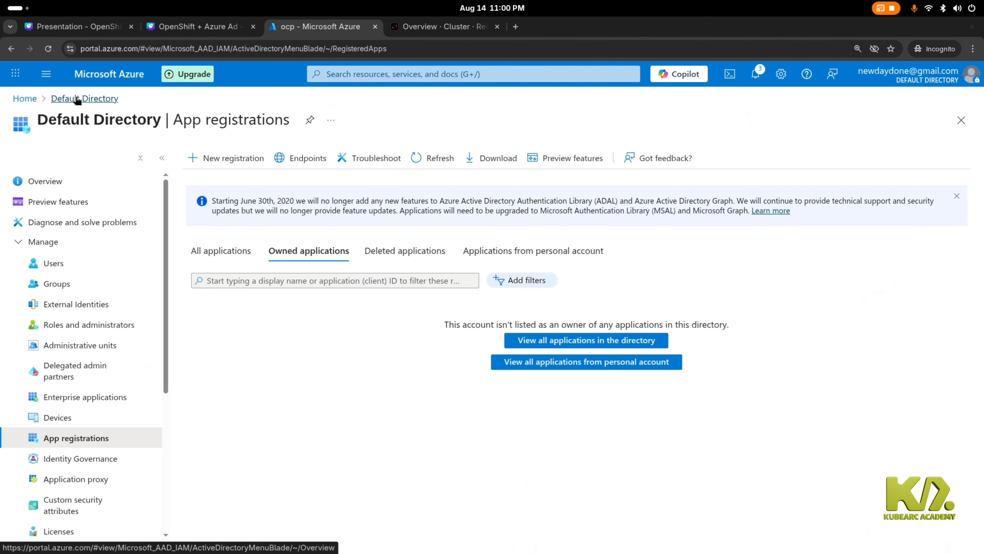
click(72, 270)
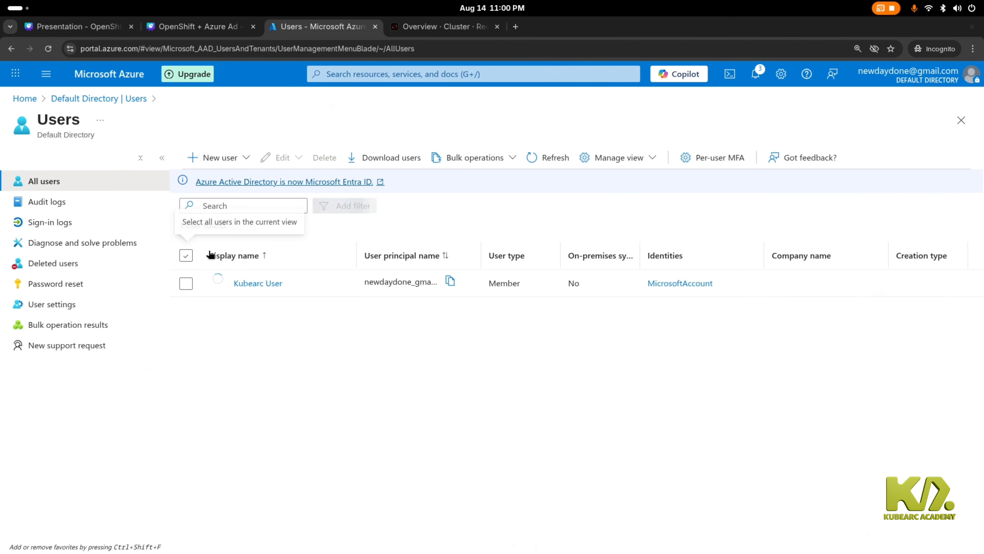
click(216, 165)
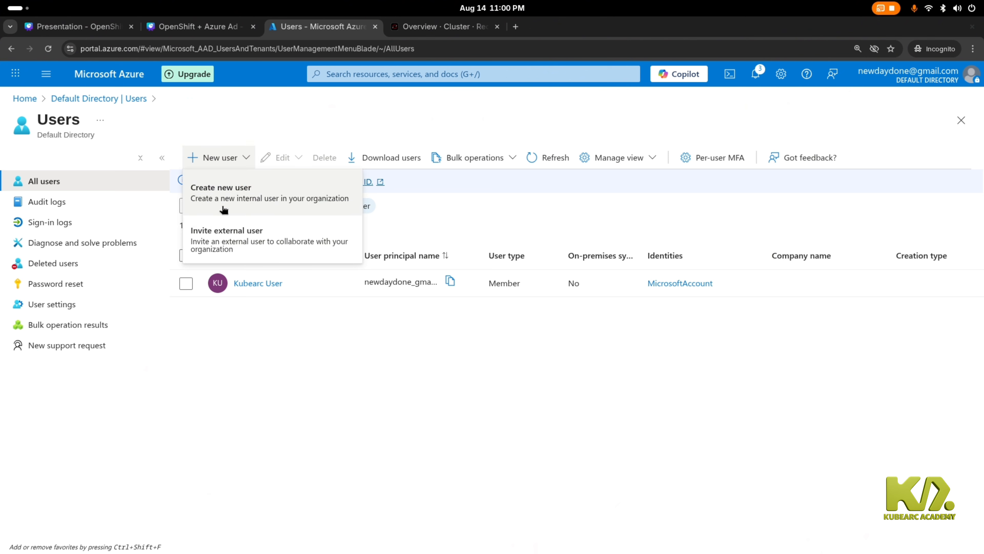
click(223, 210)
- Fill in the new user's principal name and display name, leaving the password auto-generated
click(190, 262)
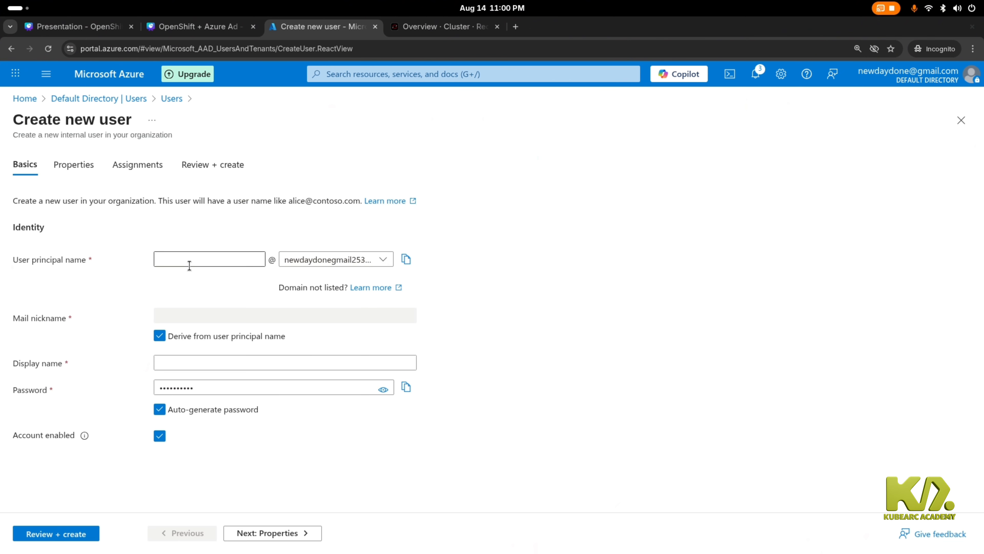
text(bob)
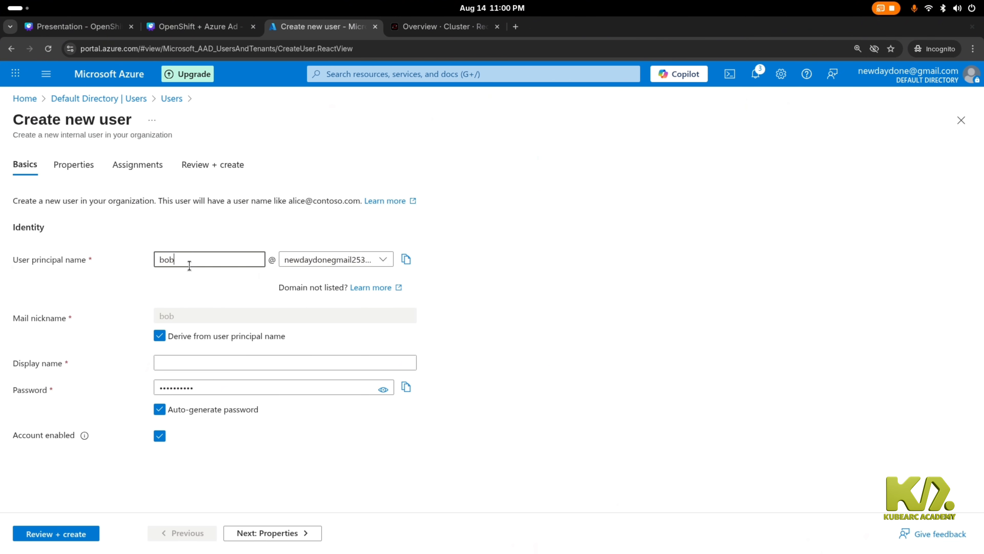
click(213, 363)
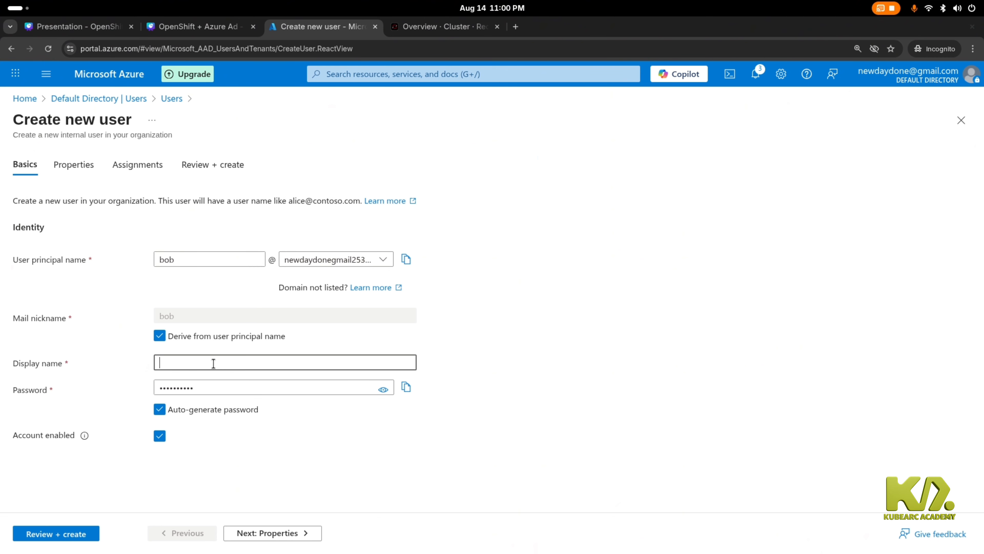
text(bob)
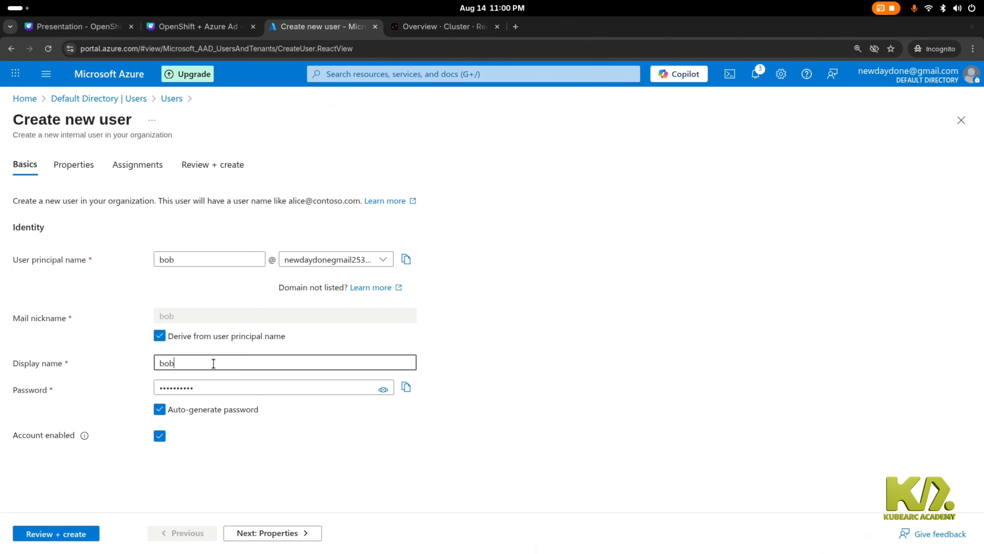
- Copy the new user's full principal name and paste it on the user id line of crc-credentials in gedit
click(410, 262)
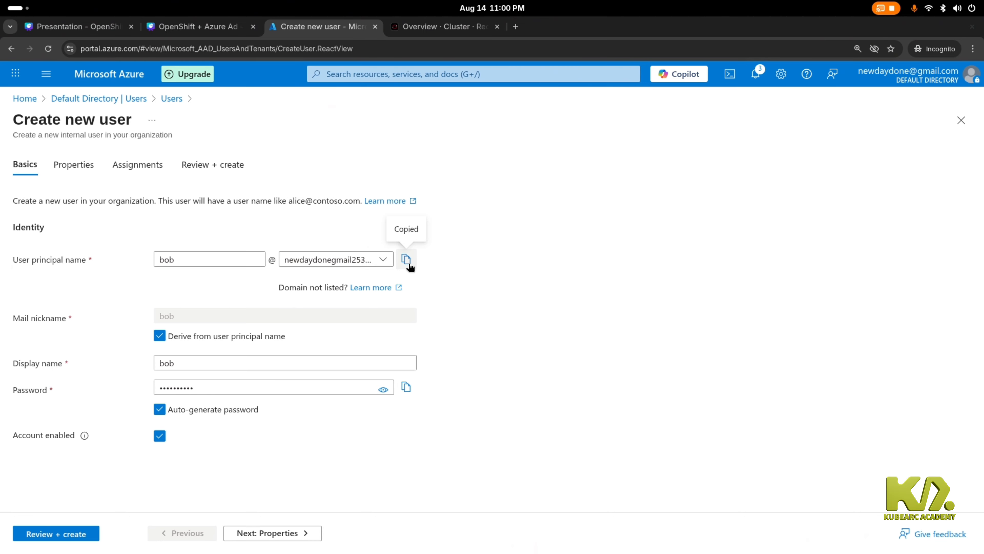
key(super)
click(758, 202)
click(309, 366)
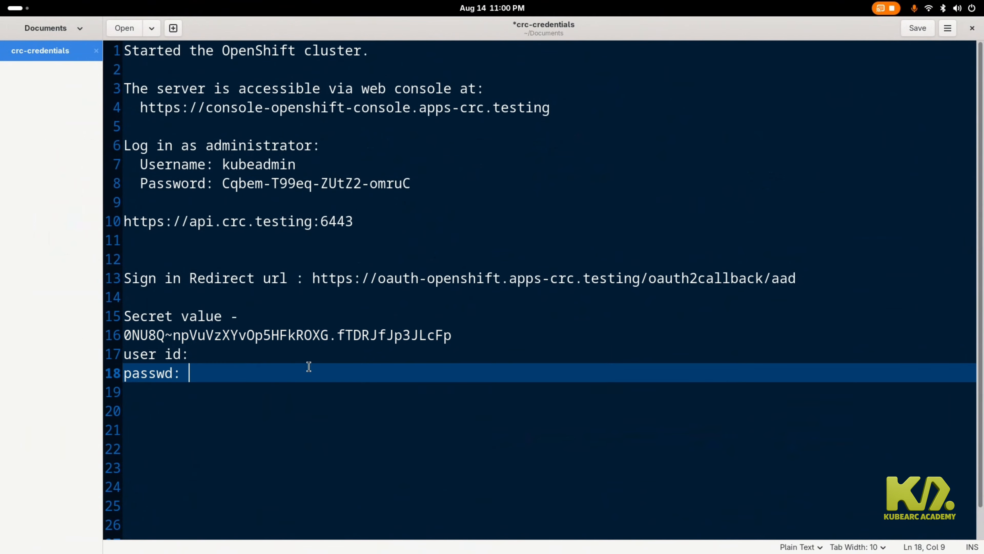
click(312, 354)
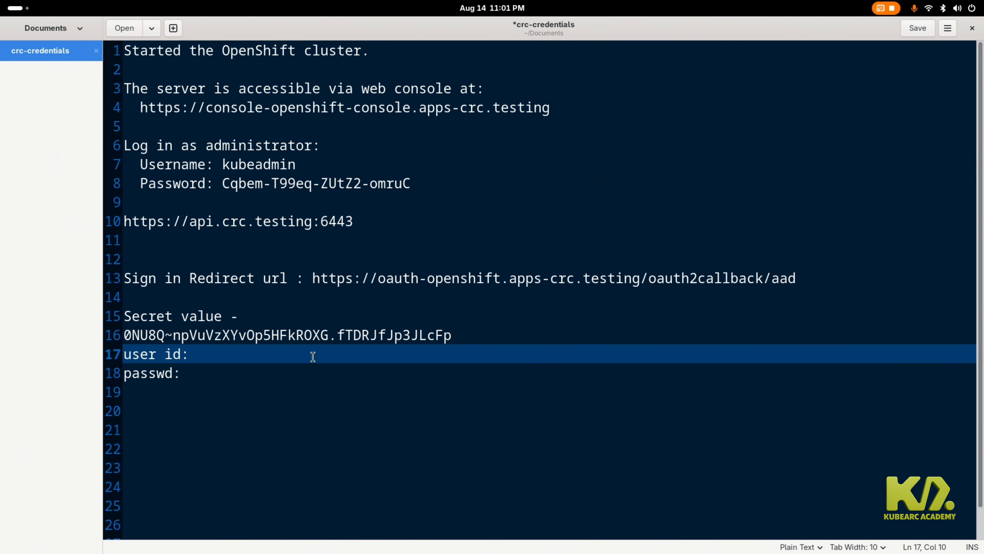
key(super)
key(super)
key(ctrl+v)
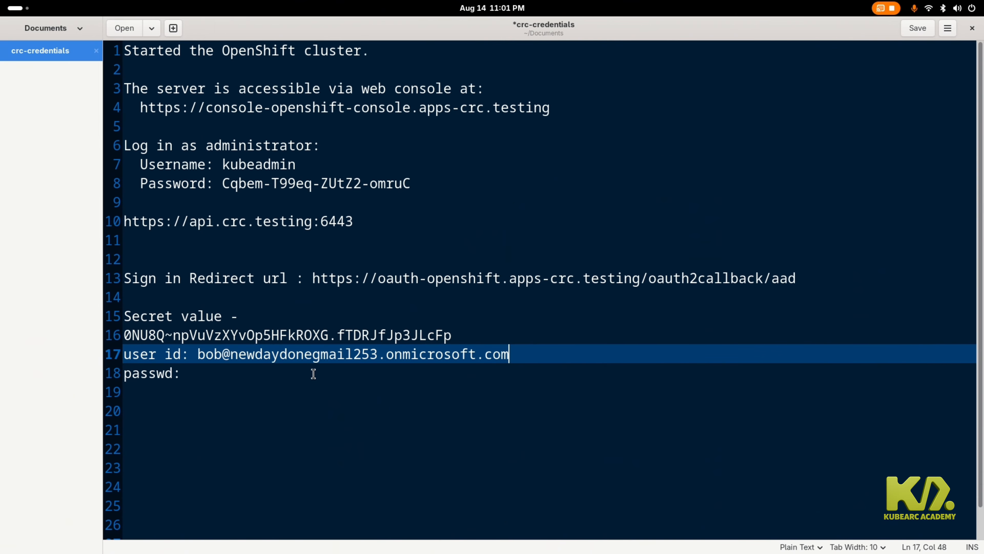
- Copy the auto-generated password from the new user form in Chrome and paste it on the passwd line of crc-credentials in gedit
key(super)
click(539, 221)
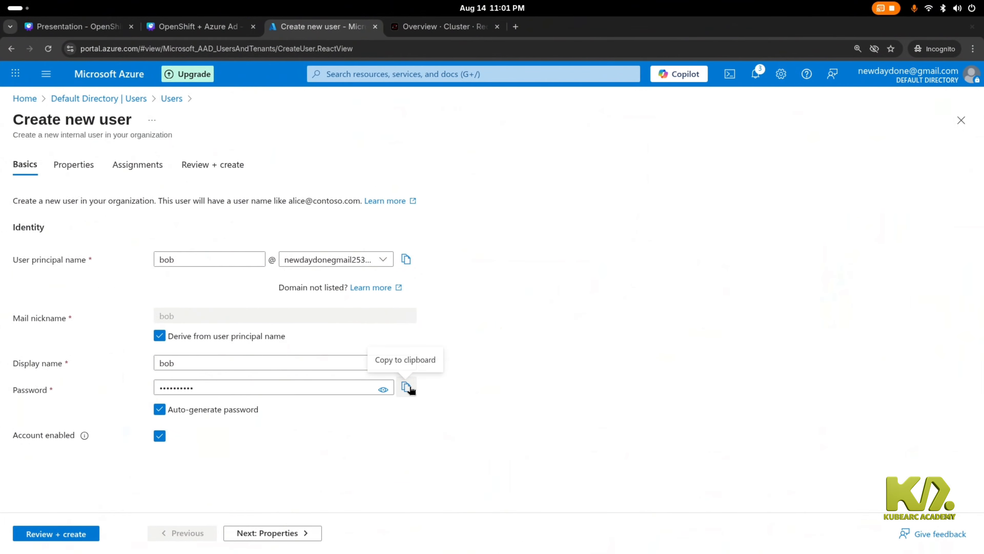
click(405, 385)
key(super)
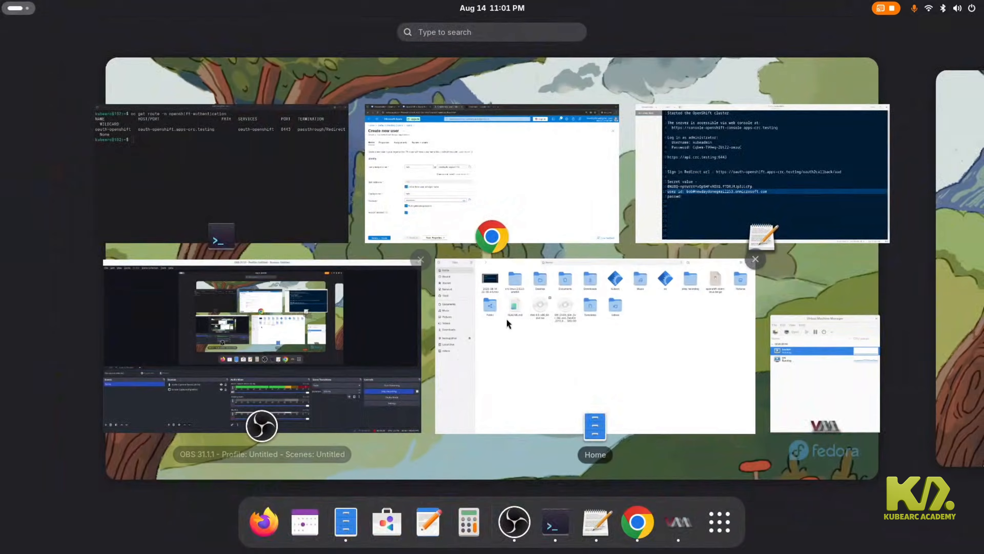
click(753, 204)
click(381, 384)
click(388, 368)
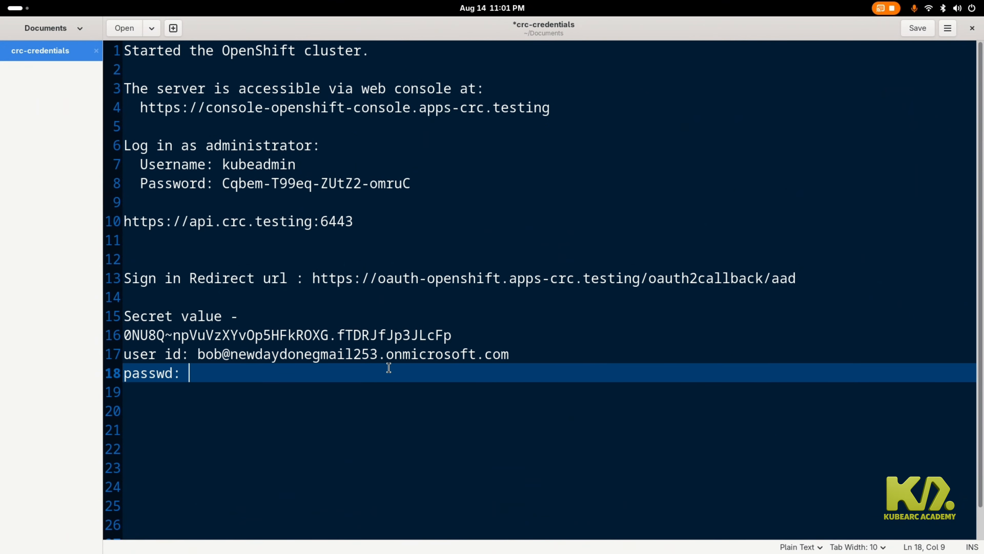
key(ctrl+v)
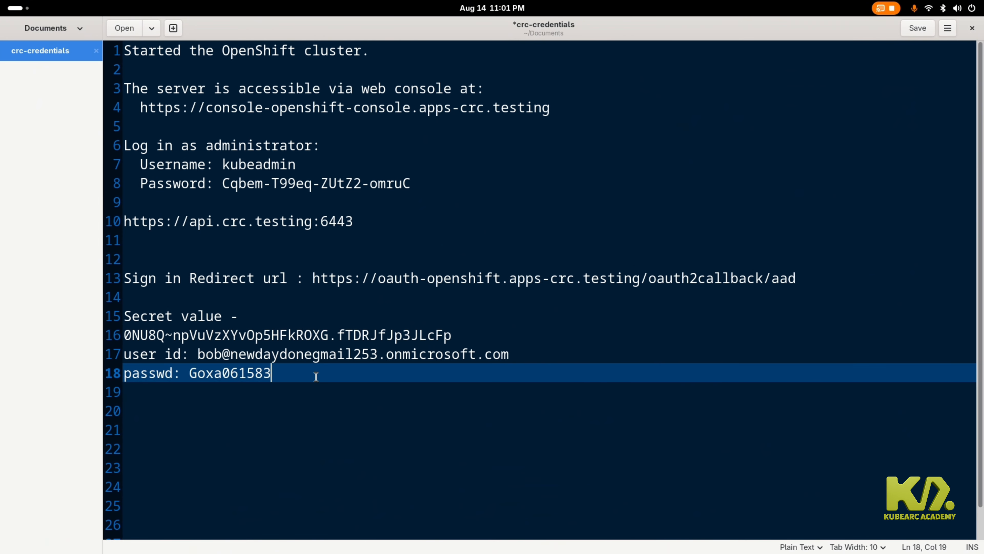
- Switch back to Chrome and display the configuration resources of the cluster settings in the OpenShift console
key(super)
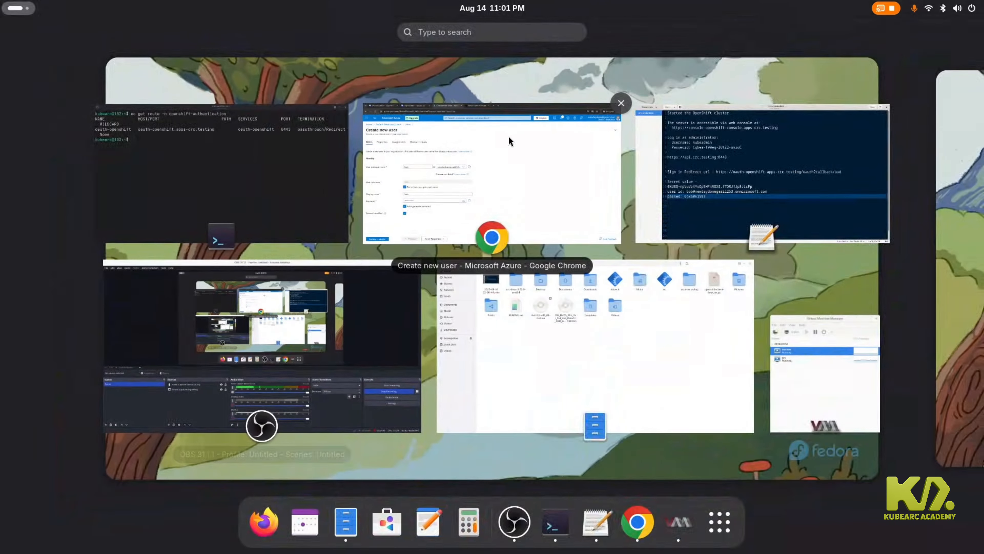
click(508, 136)
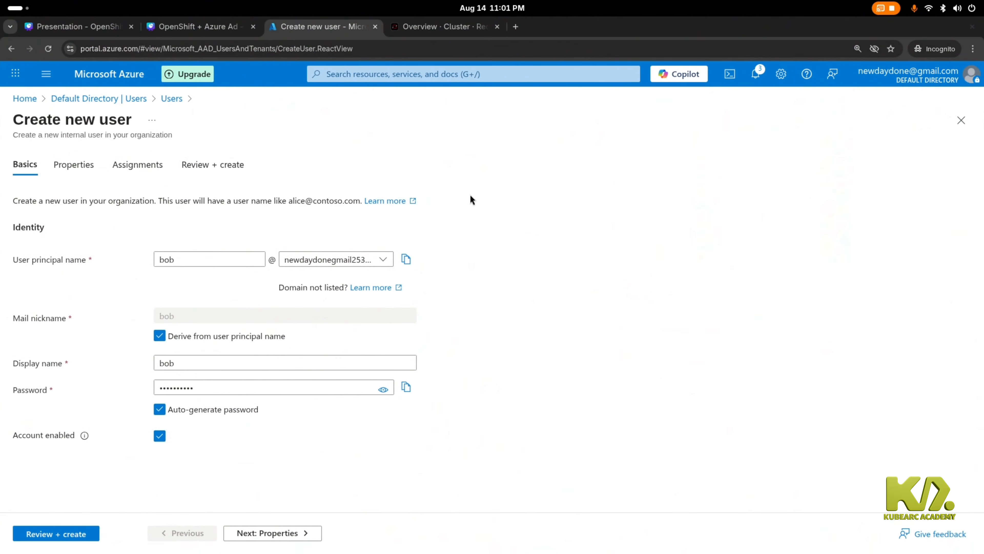
click(458, 30)
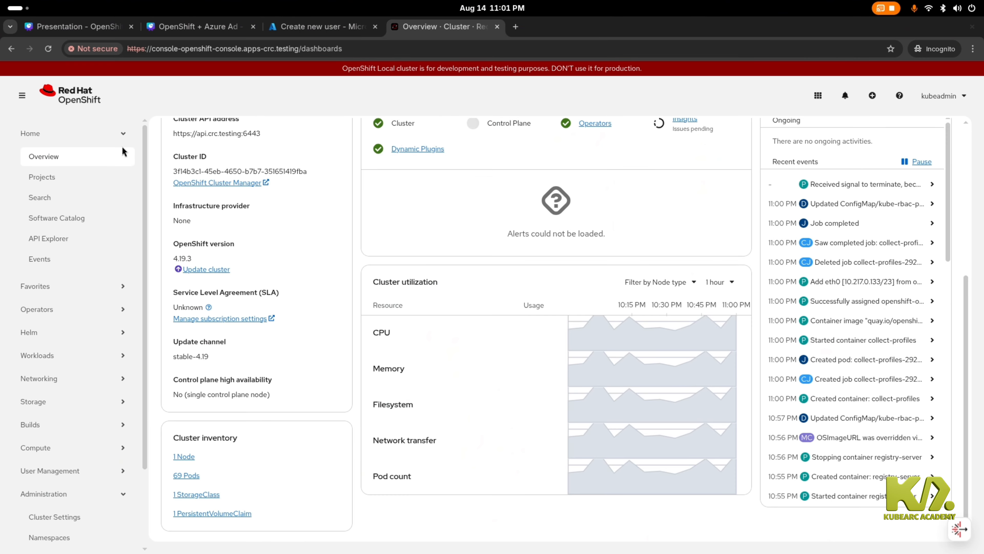
click(109, 135)
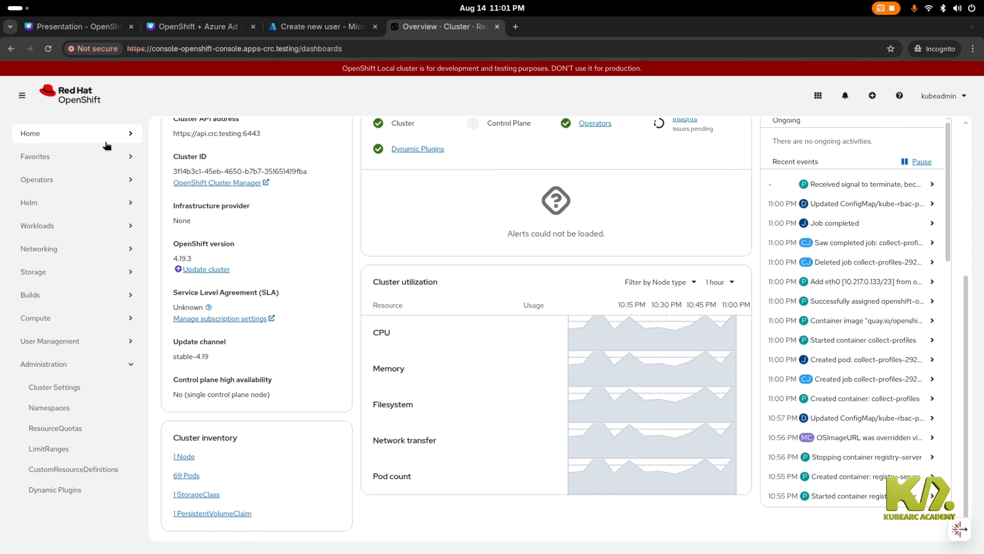
click(85, 373)
click(85, 373)
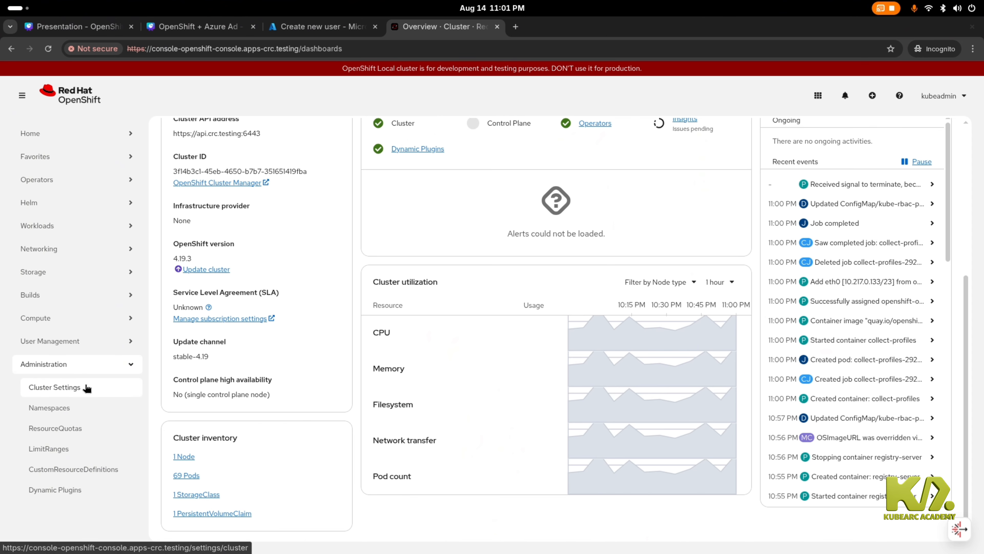
click(87, 387)
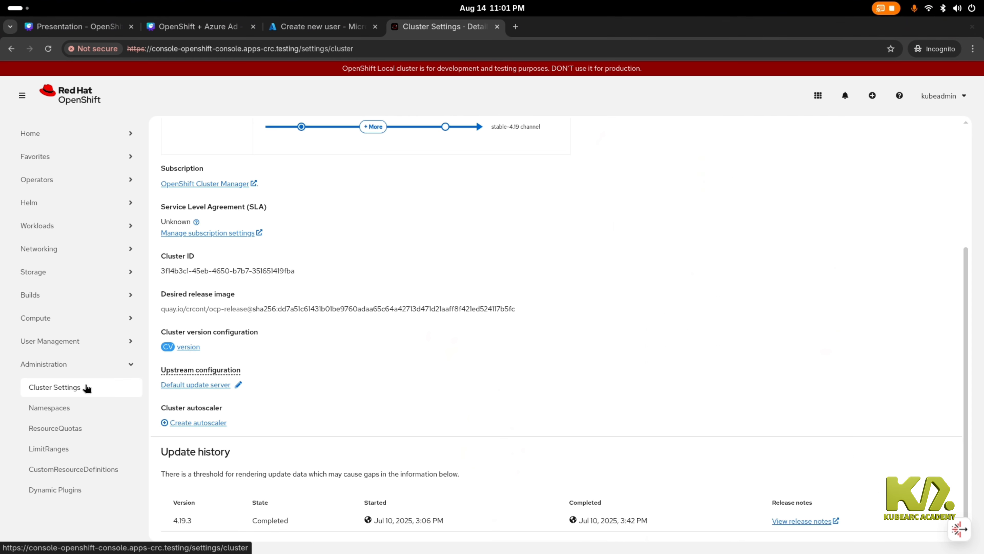
scroll(280, 209, up, 4)
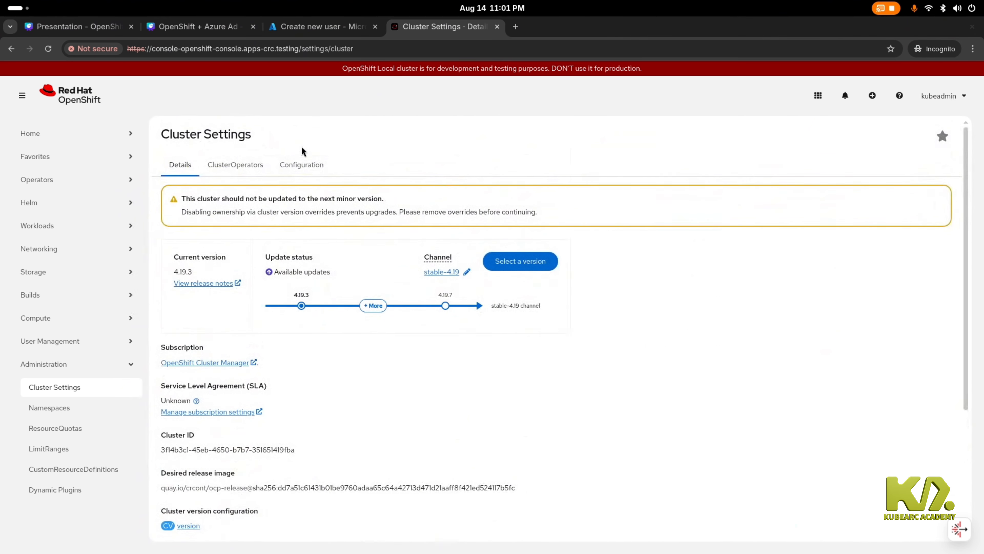
click(309, 171)
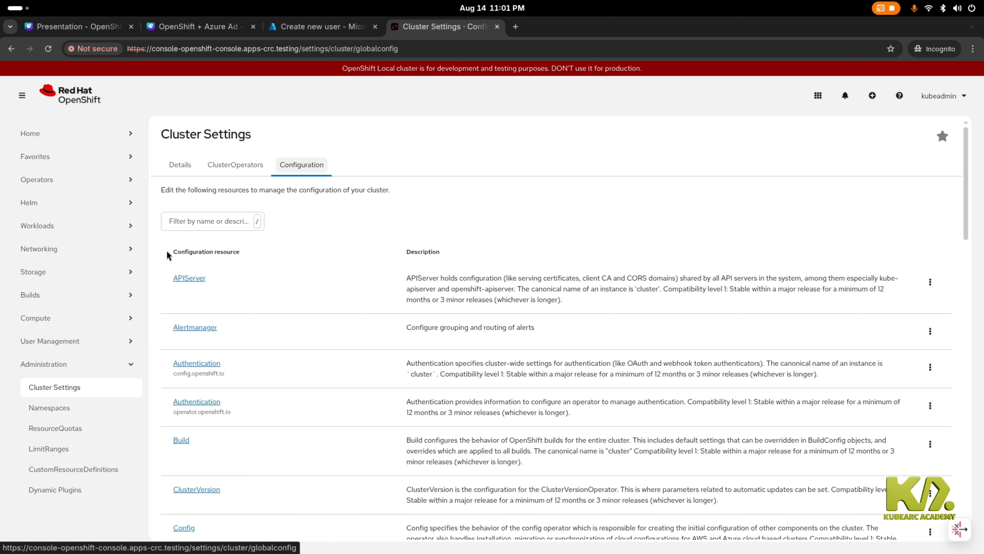
- Filter the configuration resources by oauth, open OAuth and start adding an OpenID Connect identity provider
click(184, 222)
text(oauth)
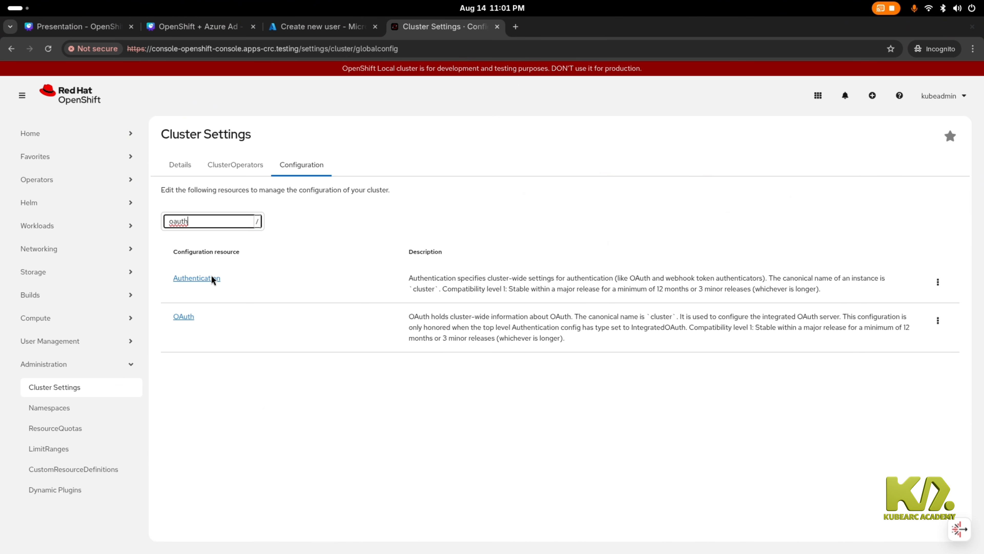
click(186, 318)
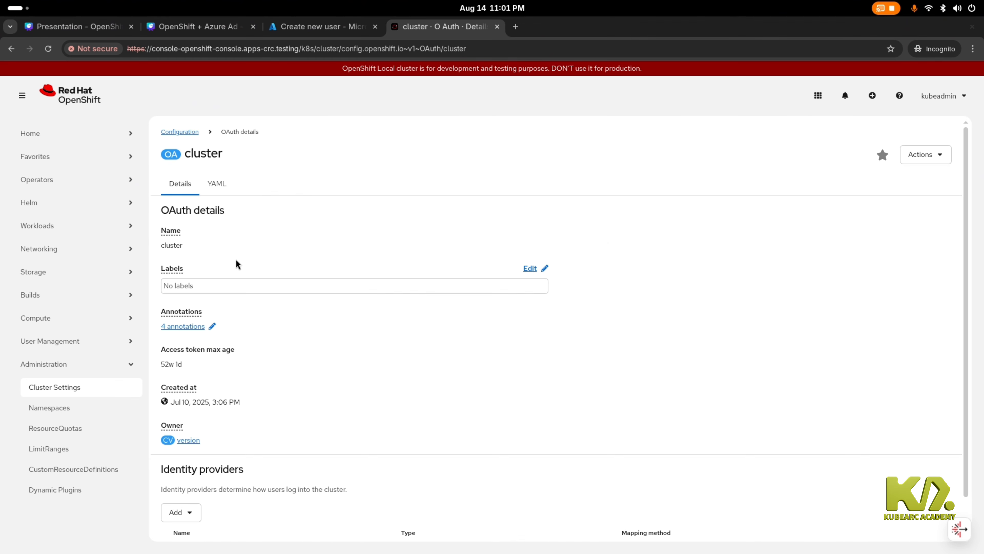
click(186, 511)
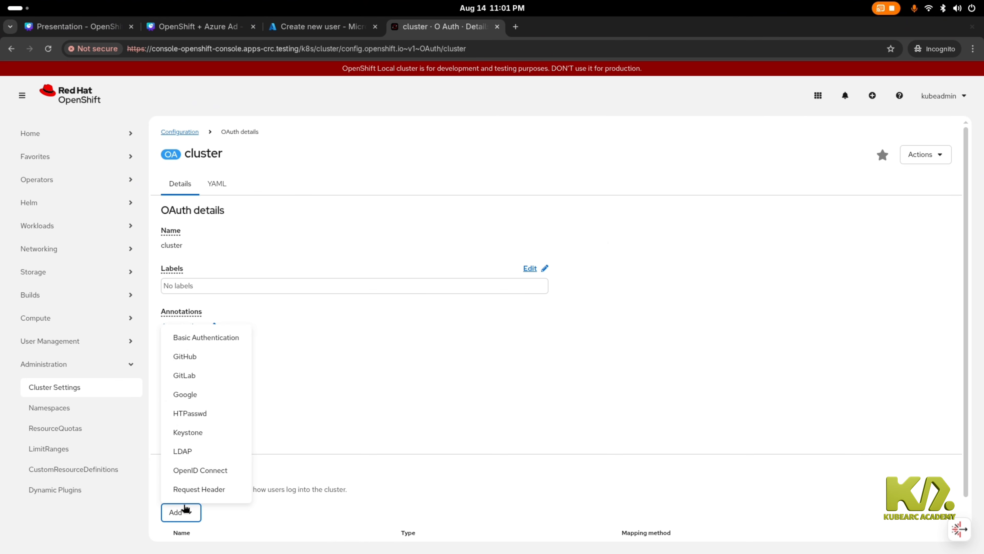
click(212, 471)
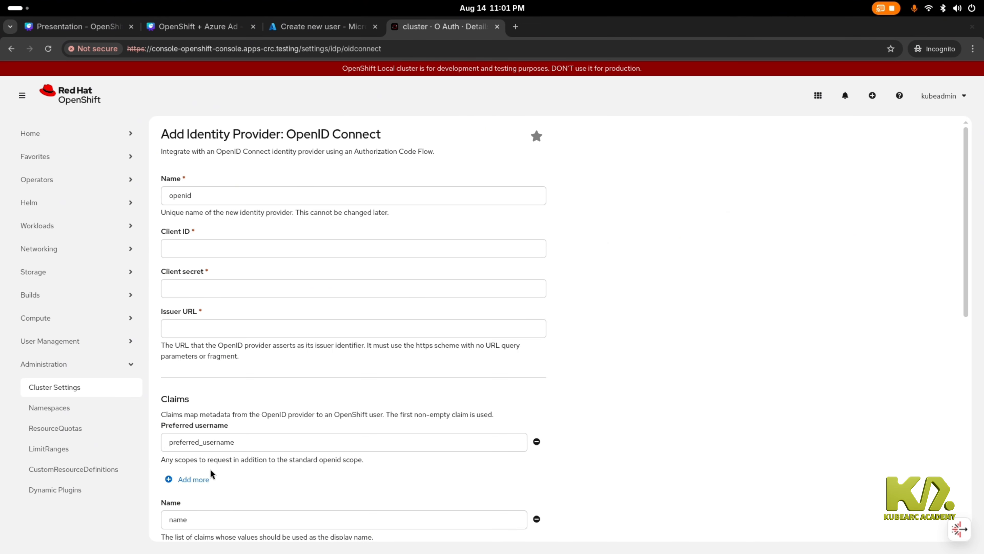
click(229, 196)
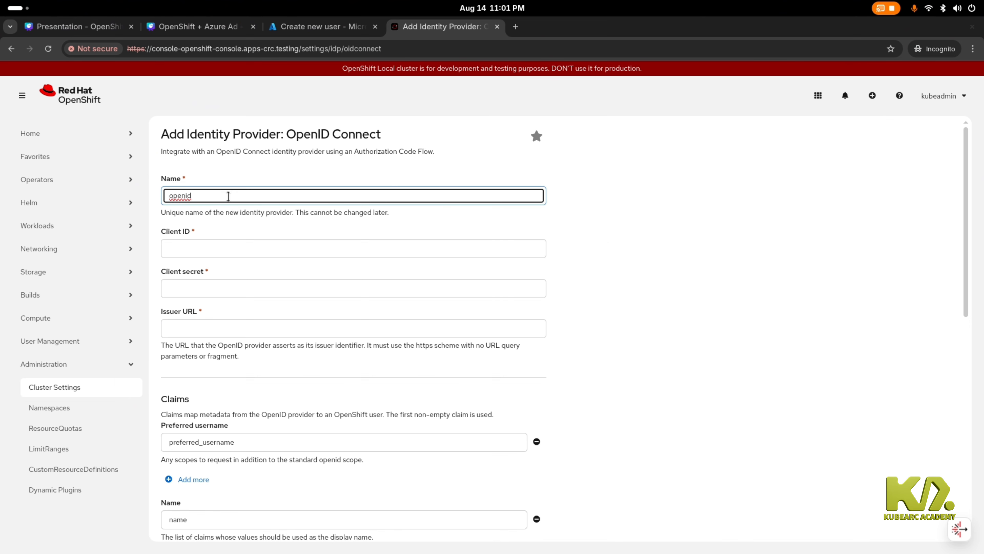
drag(206, 195, 165, 194)
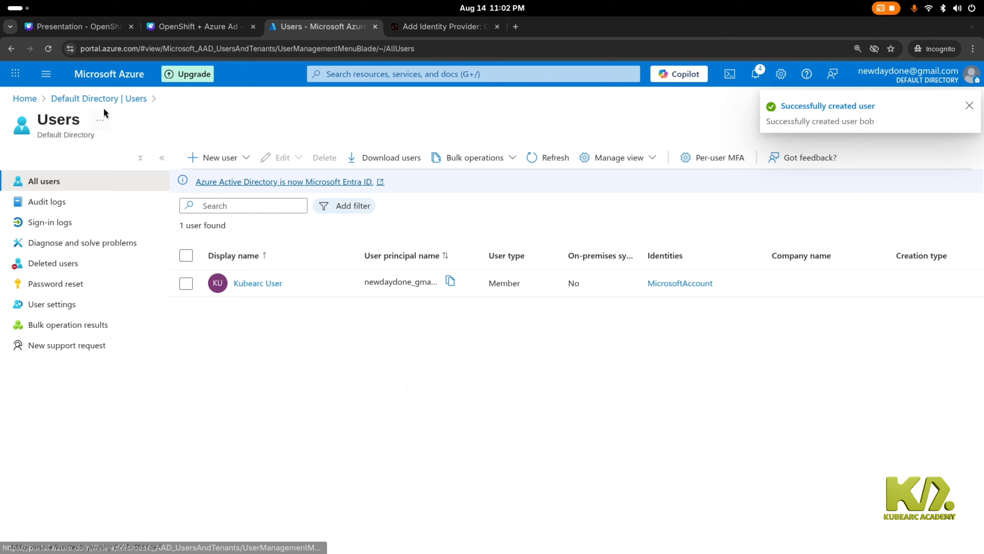
- Open the ocp app registration's redirect URIs in Azure and check the provider name ending its web redirect URI
click(95, 98)
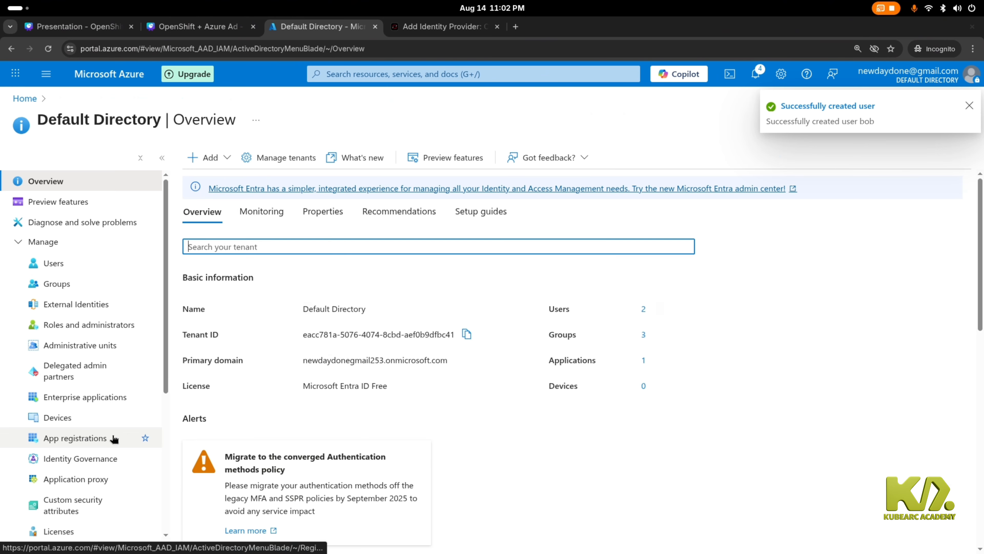
click(94, 440)
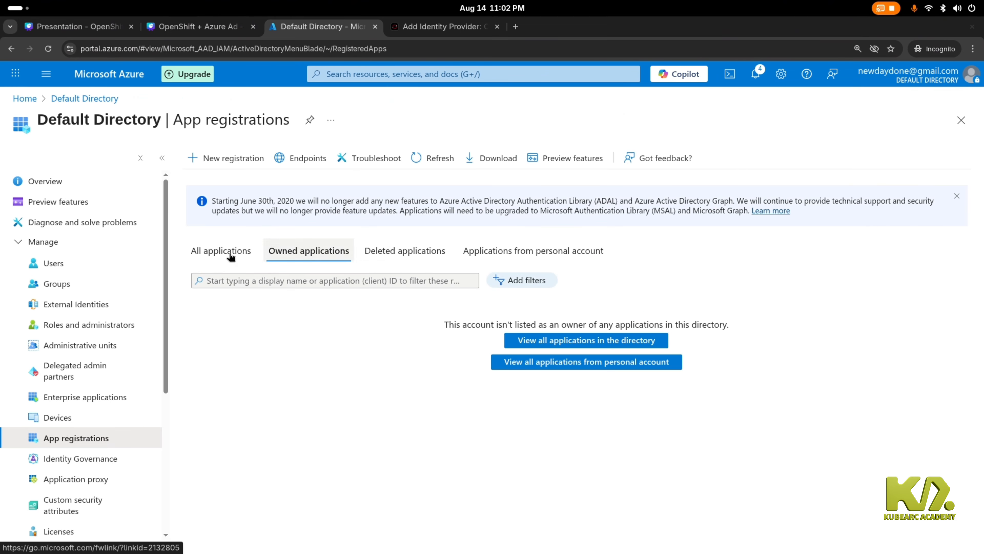
click(229, 252)
click(231, 351)
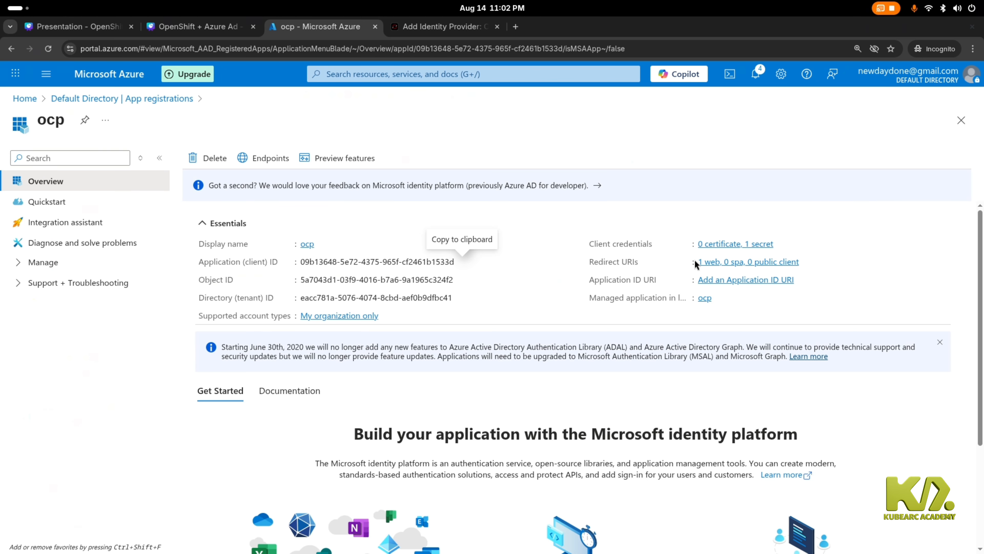
click(724, 265)
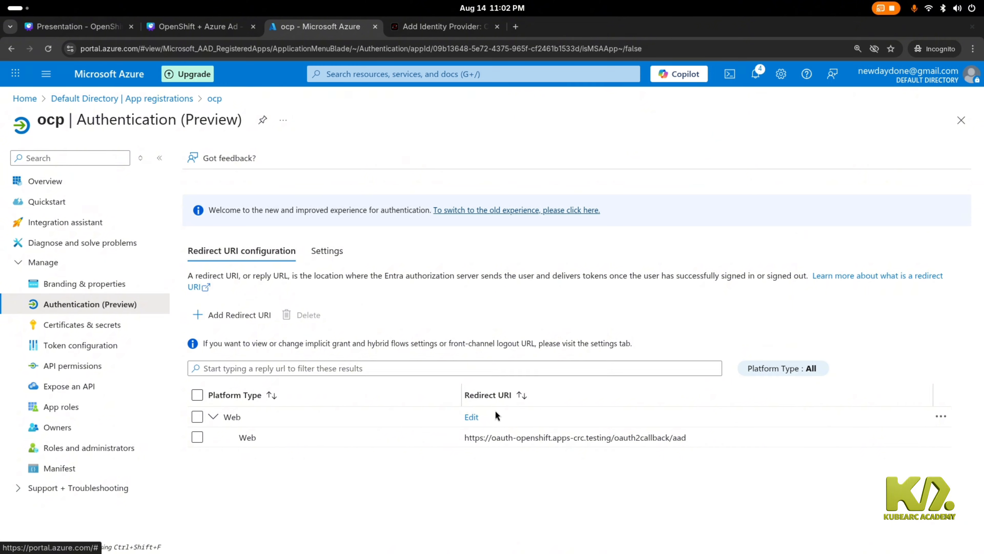
drag(694, 441, 677, 439)
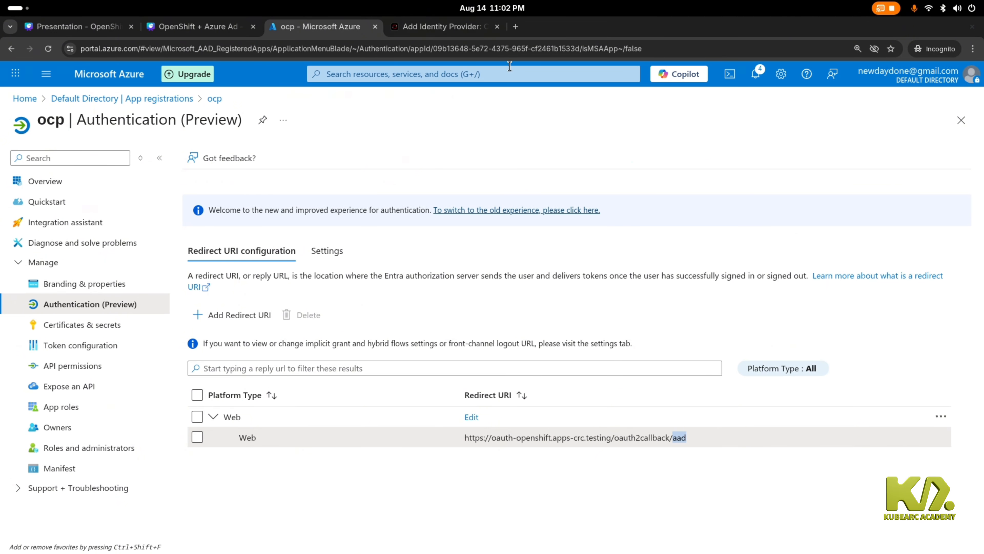
- Replace the default name of the OpenID Connect identity provider in the OpenShift console with aad
click(475, 23)
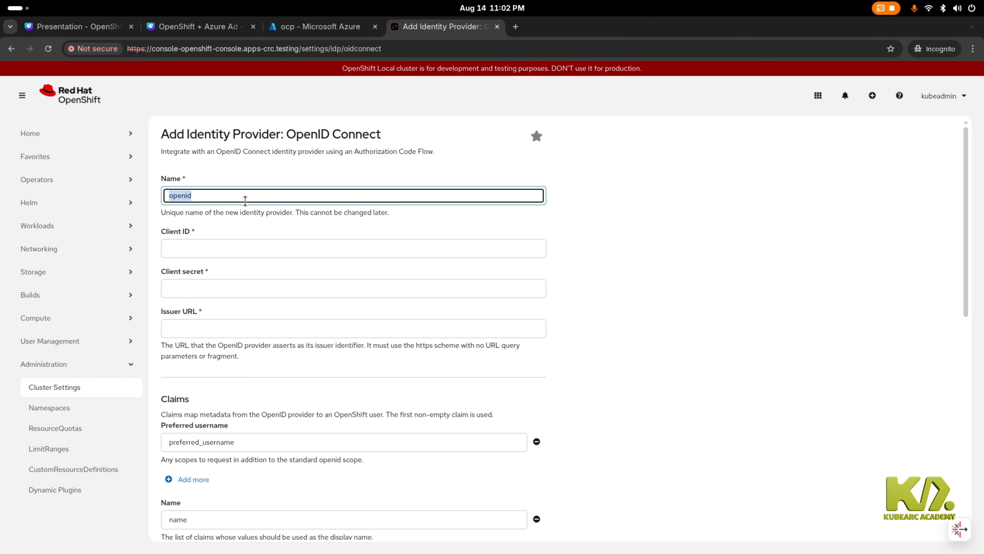
key(BackSpace)
click(226, 248)
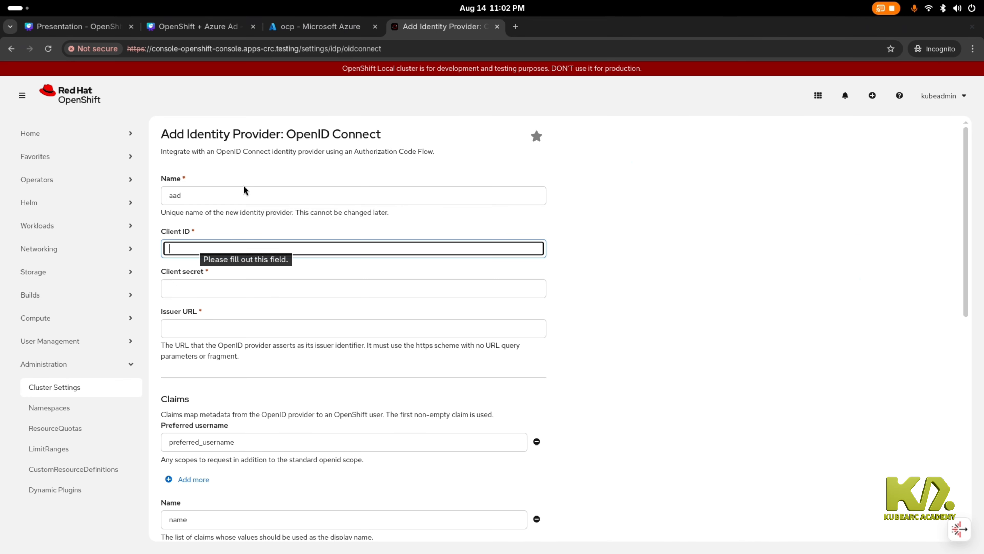
- Copy the application (client) ID from the ocp app registration's overview in Azure into the identity provider's Client ID in OpenShift
click(299, 27)
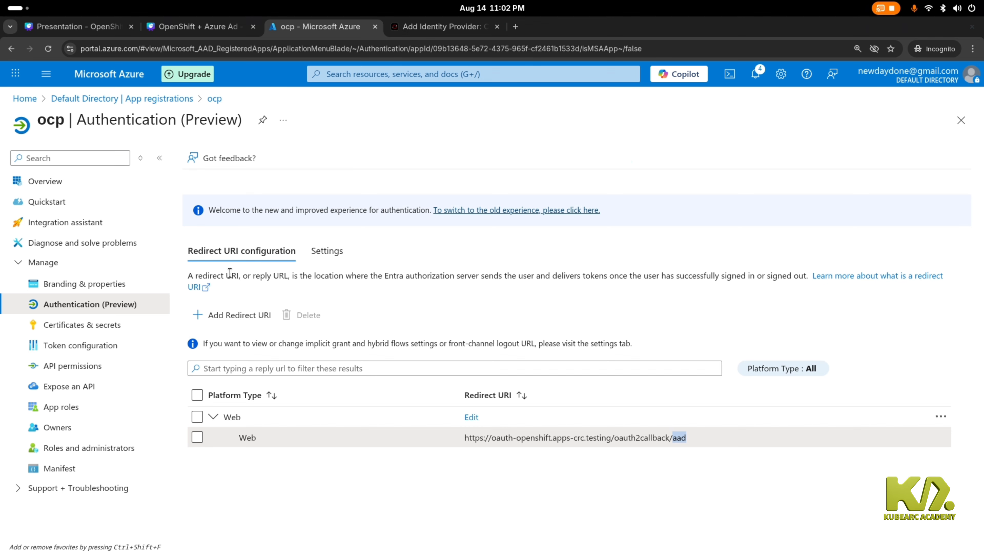
click(159, 100)
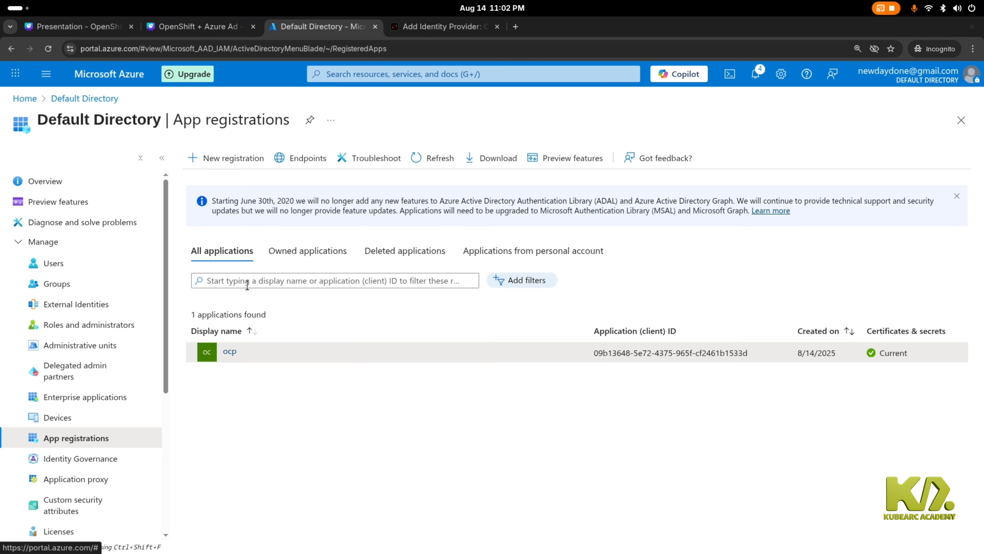
click(229, 352)
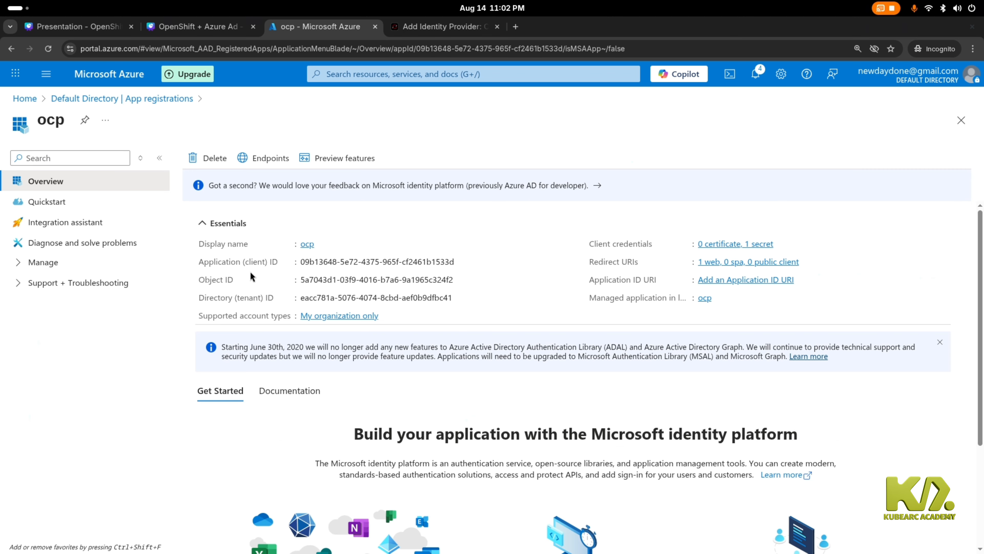
drag(199, 261, 283, 268)
click(463, 262)
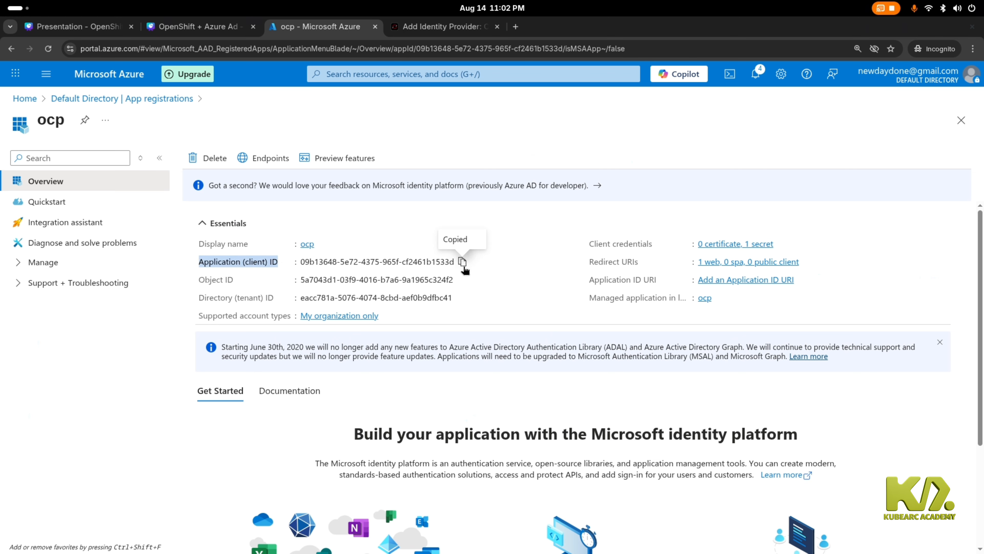
click(408, 34)
click(218, 248)
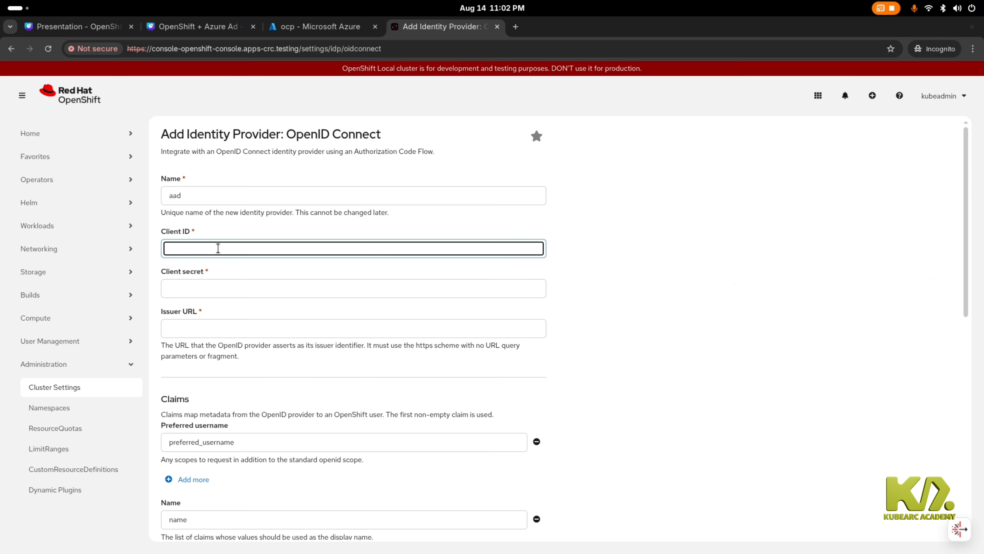
key(ctrl+v)
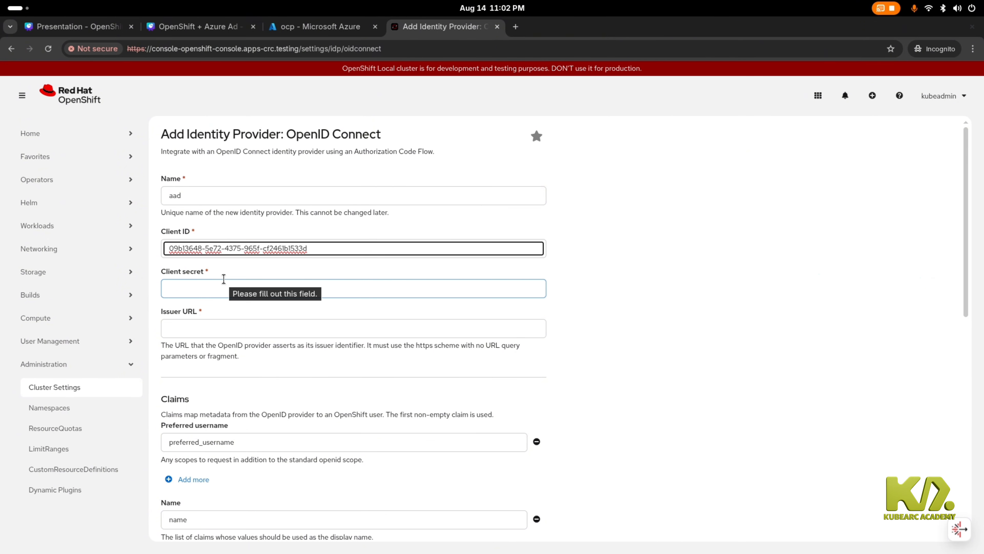
- Copy the secret value from the crc-credentials file in the text editor and enter it as the identity provider's client secret in Chrome
click(221, 288)
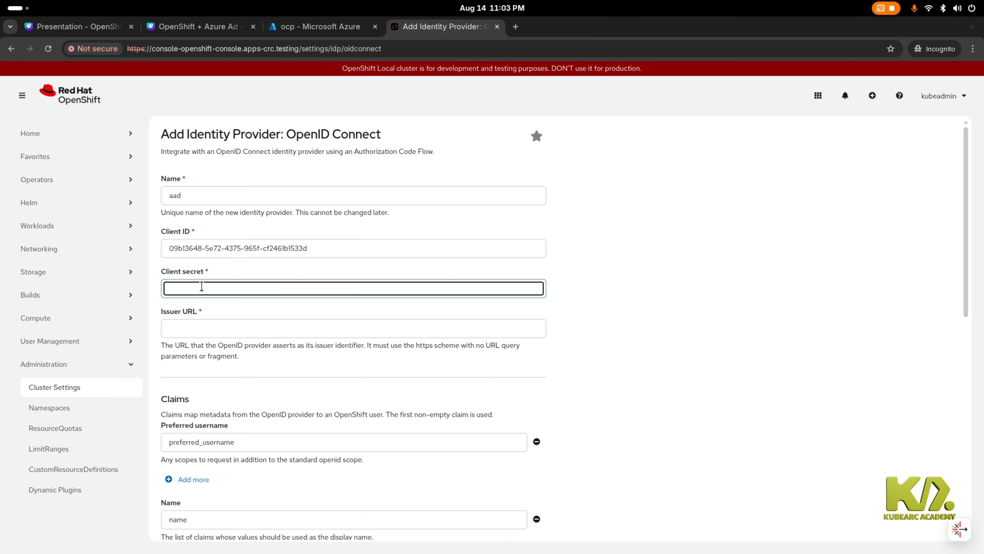
key(super)
click(673, 199)
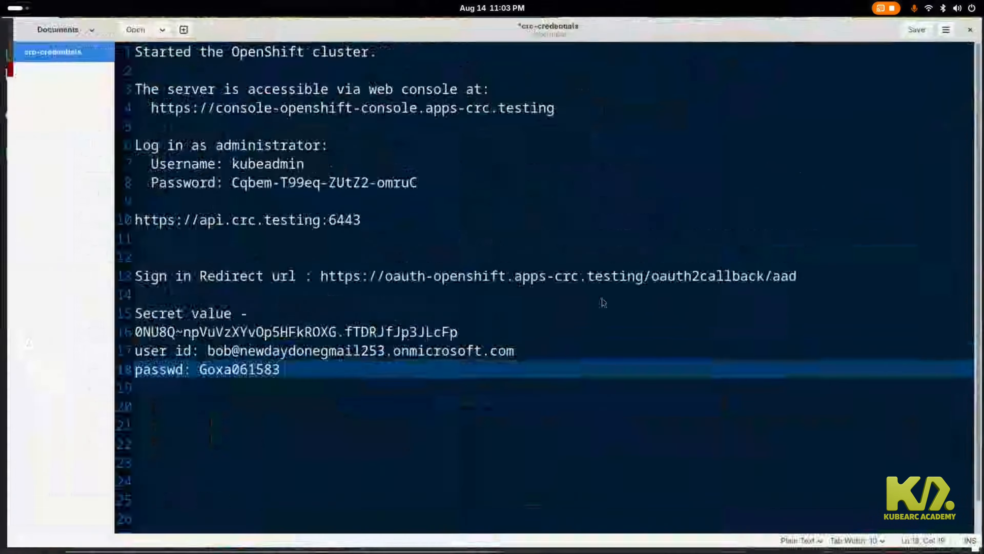
drag(457, 334, 116, 335)
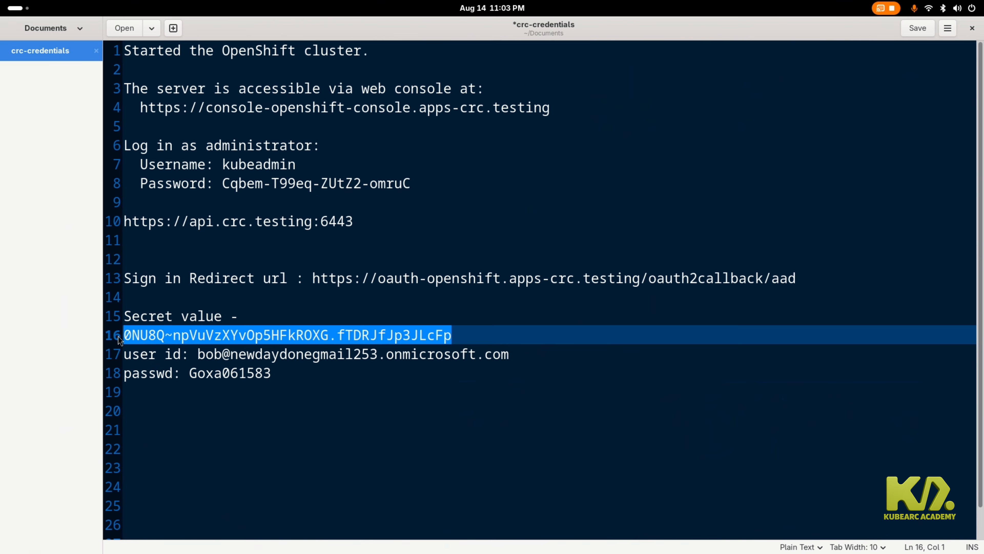
key(super)
click(409, 207)
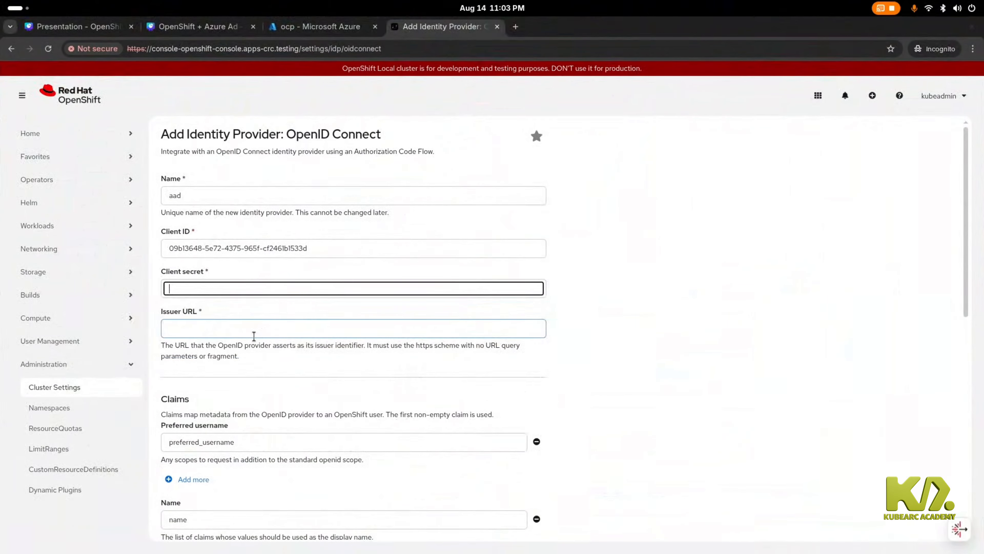
click(254, 336)
click(261, 288)
key(ctrl+v)
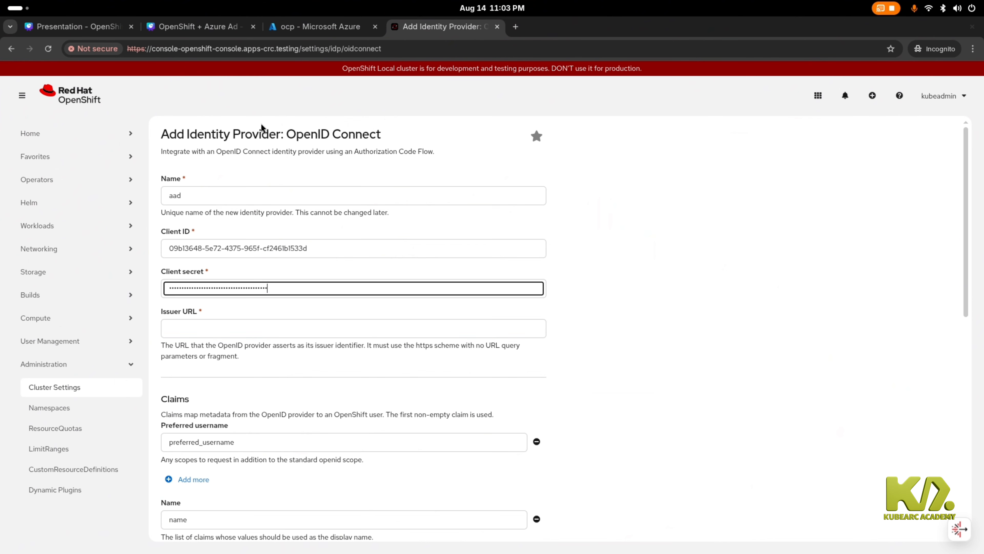
- Enter the ocp endpoints' authority URL for accounts in this organizational directory only as the issuer URL and add the identity provider
click(299, 32)
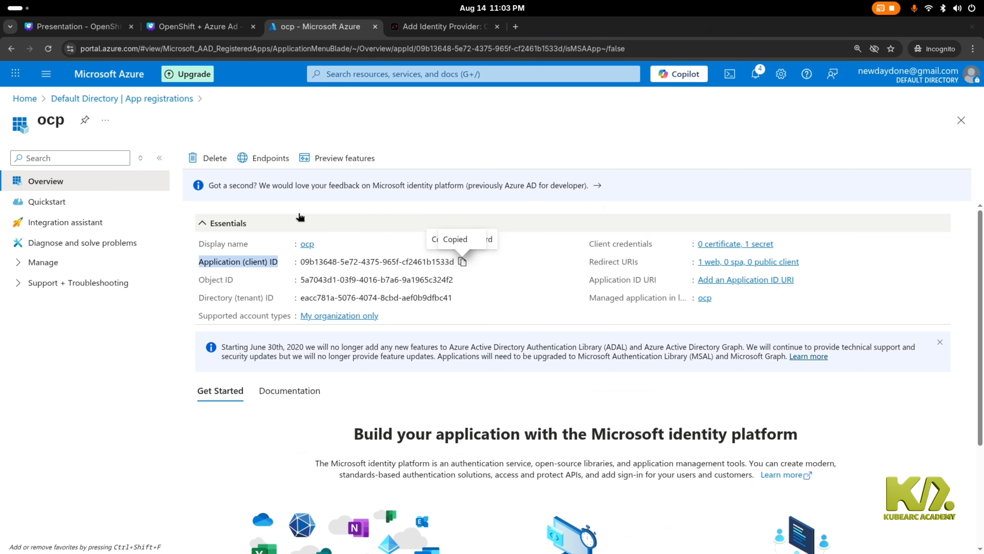
click(280, 161)
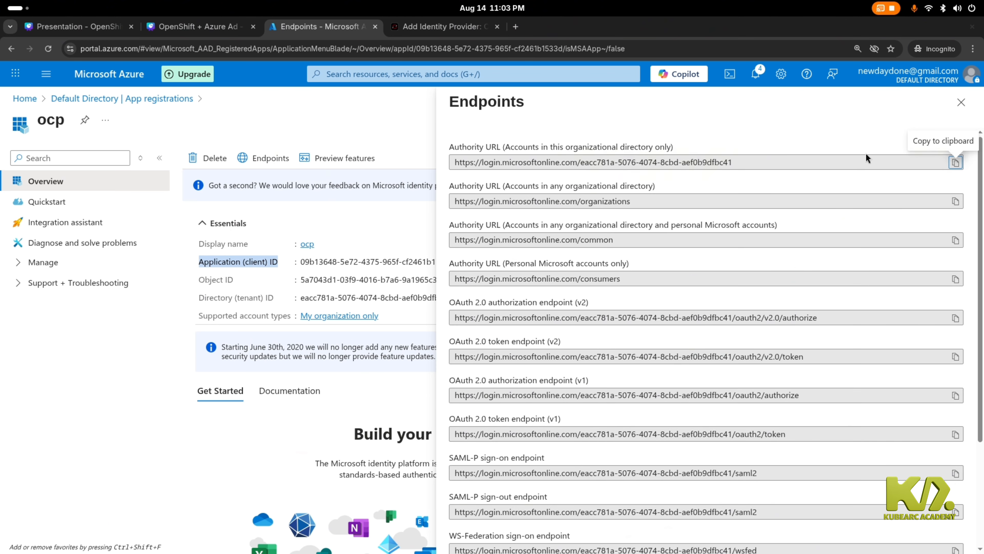
click(955, 163)
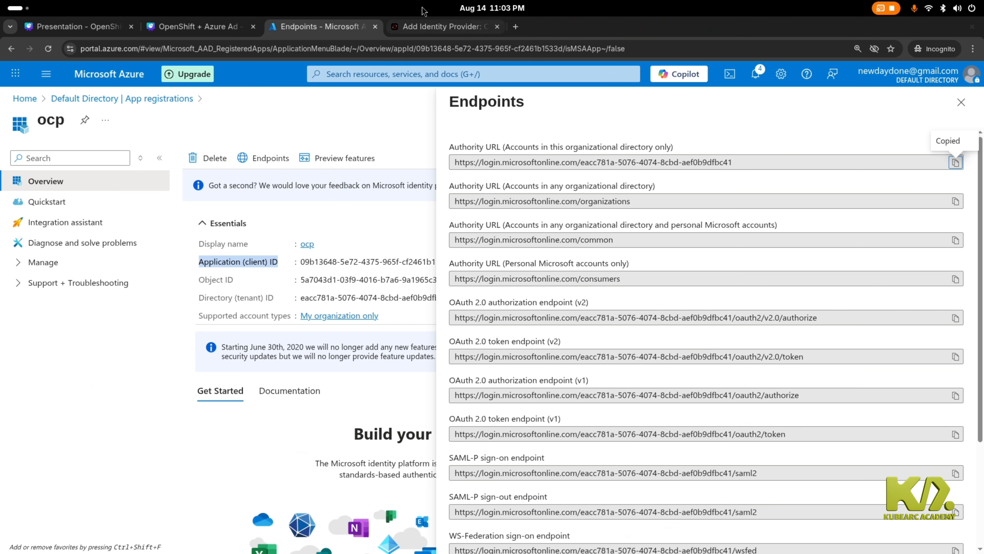
click(441, 26)
click(218, 330)
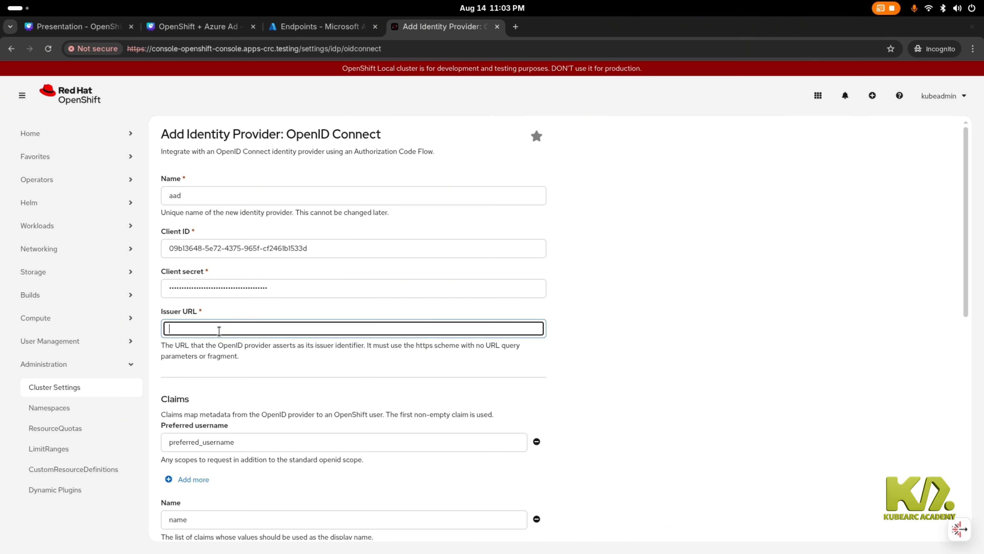
key(ctrl+v)
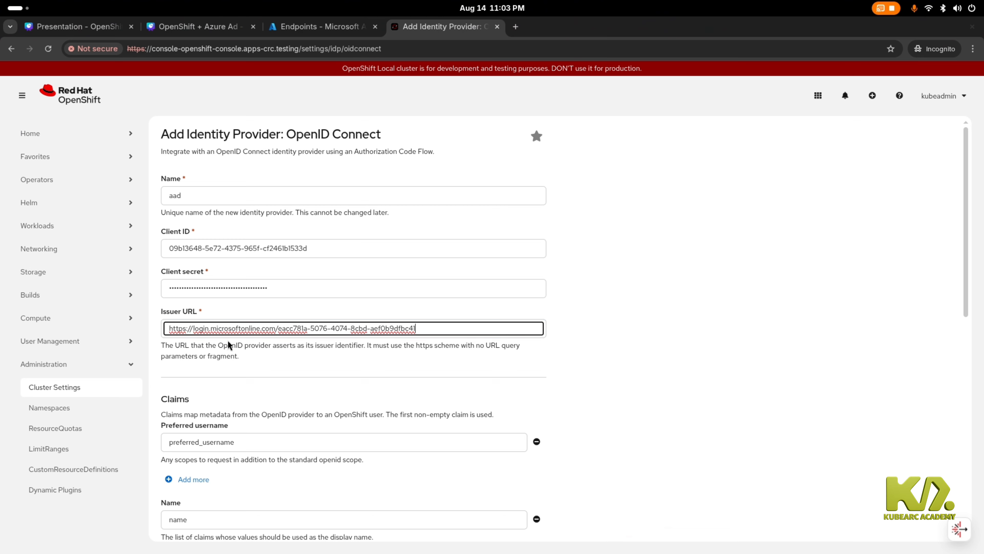
scroll(233, 342, down, 10)
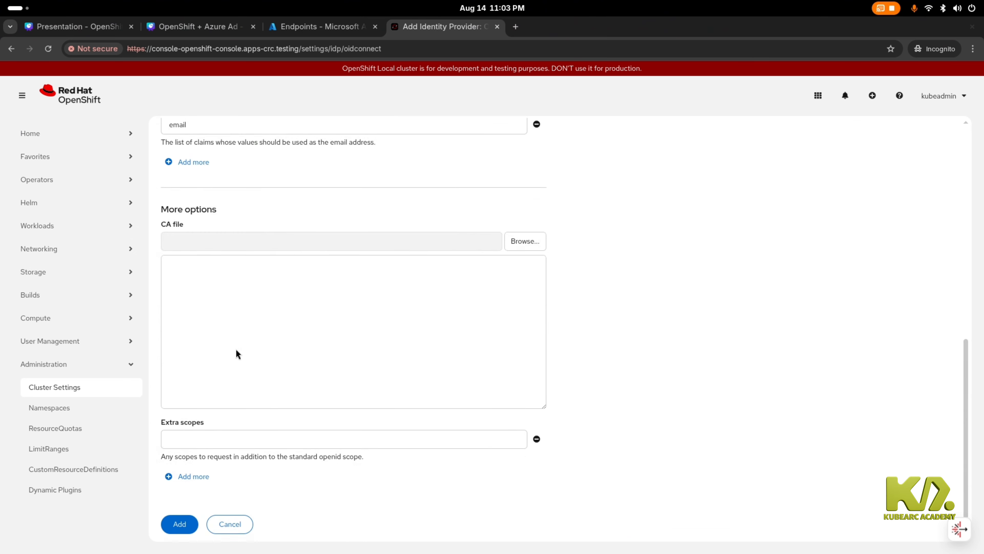
click(193, 522)
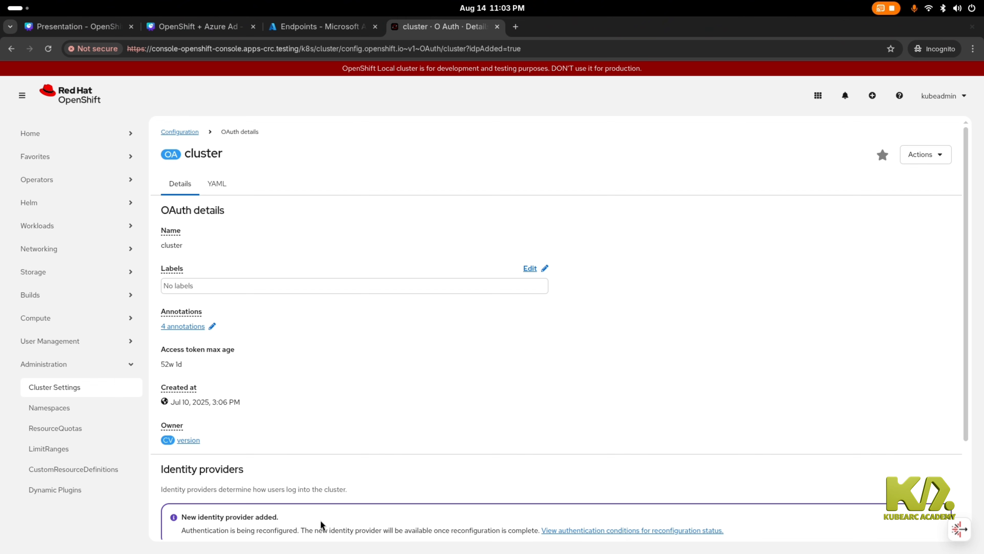
- Open the YAML of the cluster OAuth resource, reload it and examine its identity providers
click(218, 184)
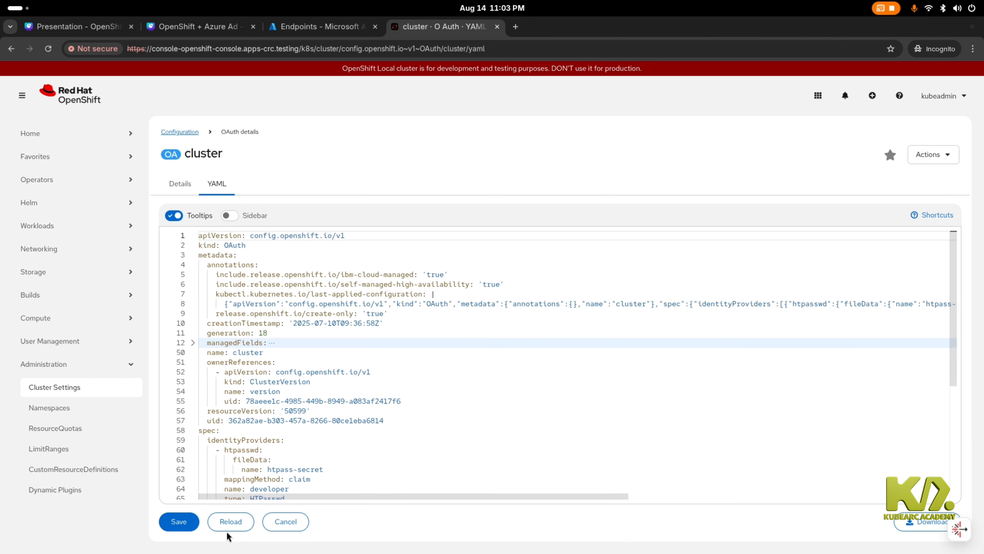
click(227, 522)
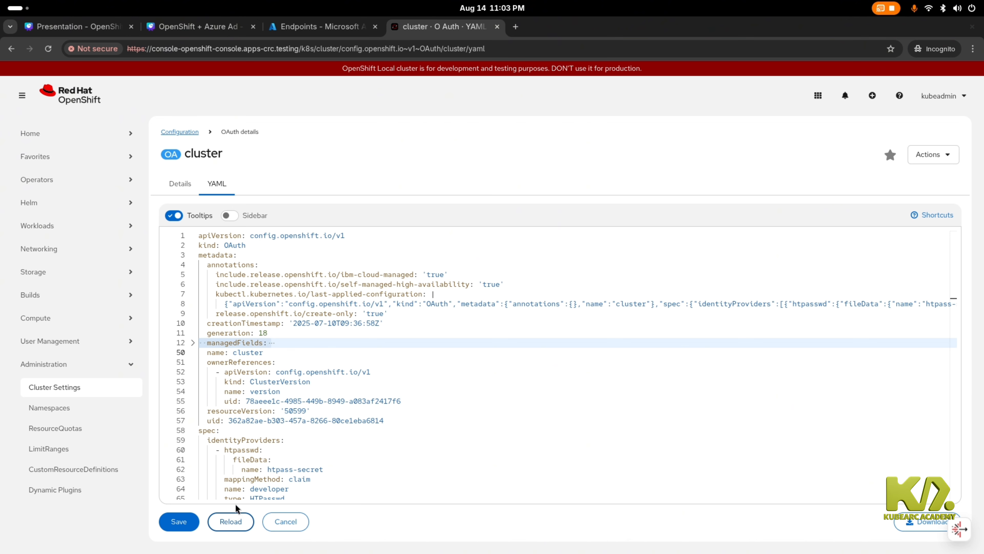
mouse_move(257, 450)
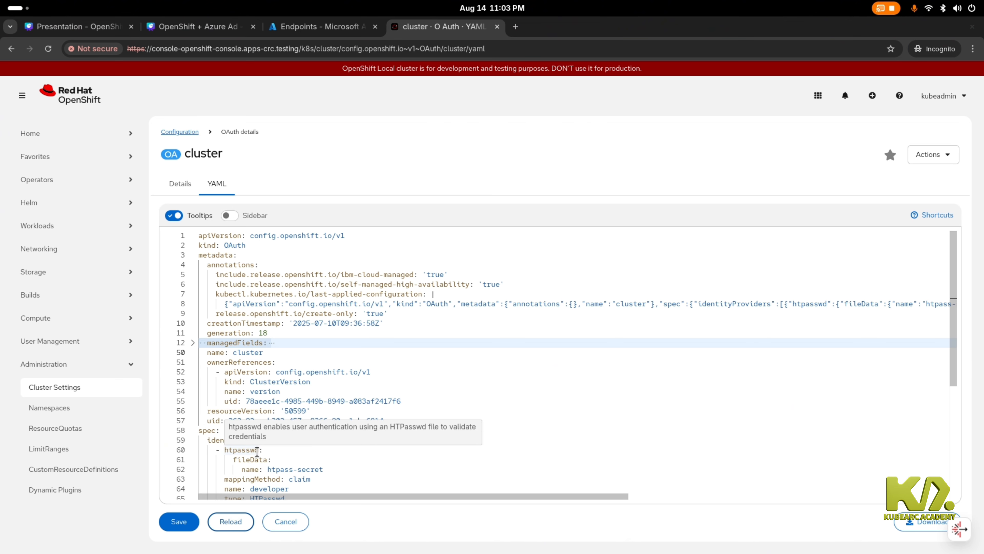
- Switch to the terminal and list the pods in the openshift-authentication namespace with oc get pod
key(super)
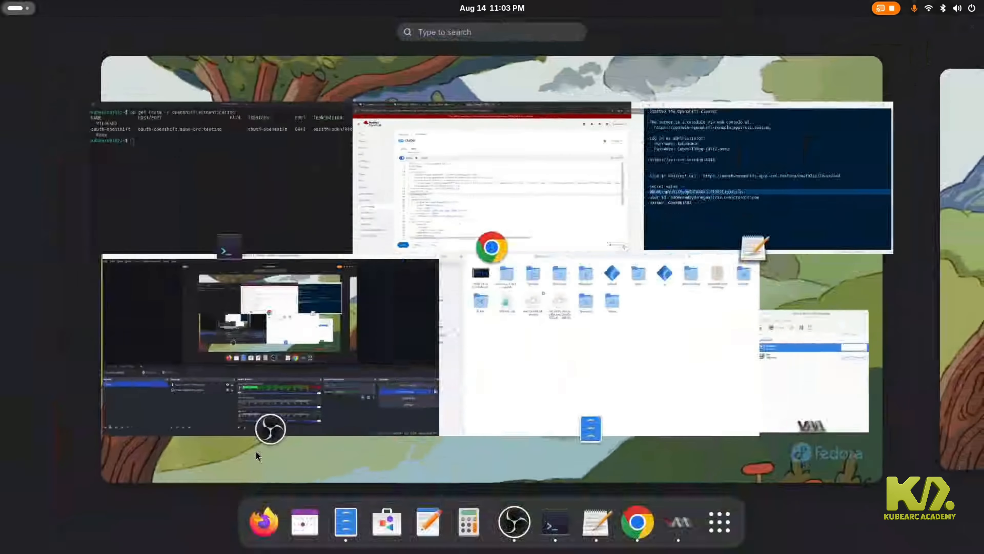
click(257, 185)
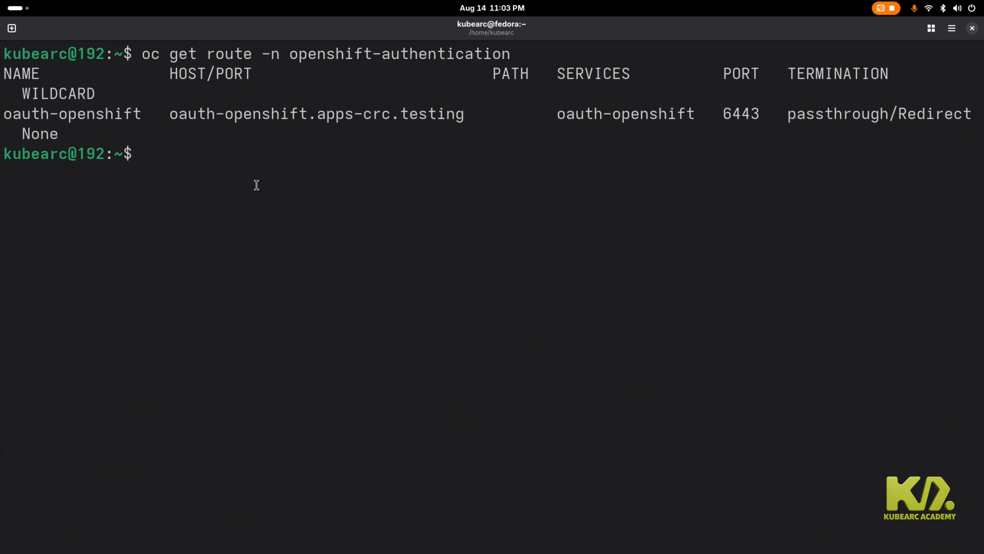
text(oc get pod)
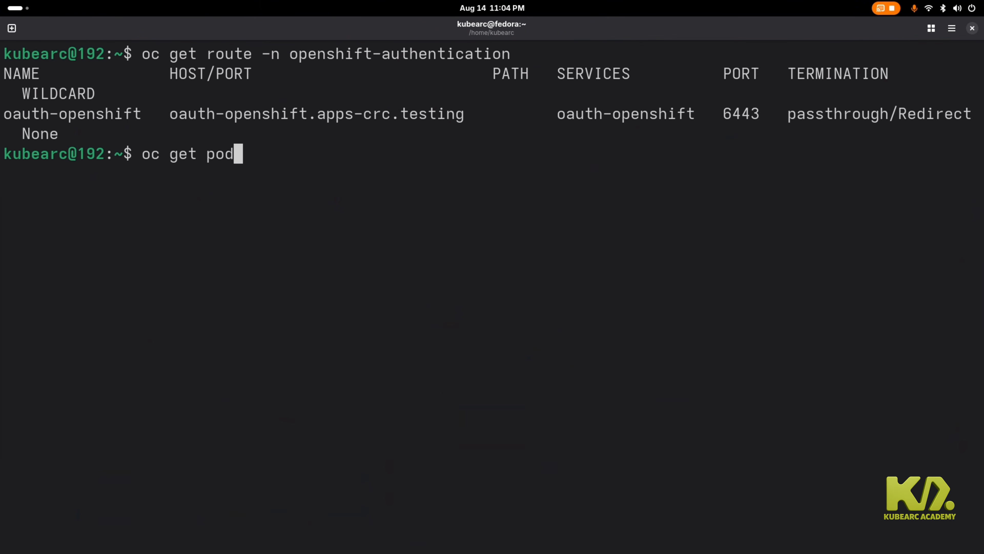
text(s)
key(BackSpace)
text(-n op)
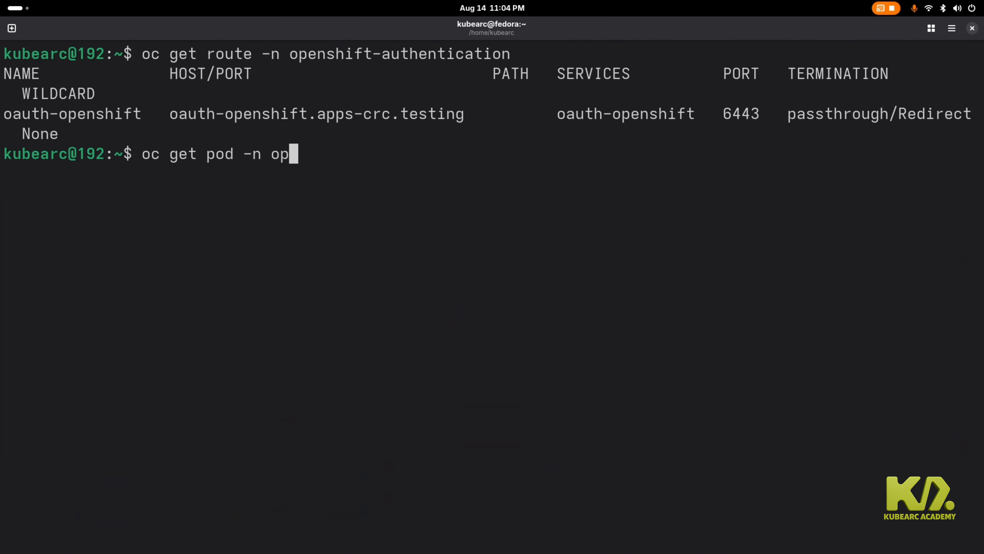
key(Tab)
text(-a)
key(Tab)
text(t)
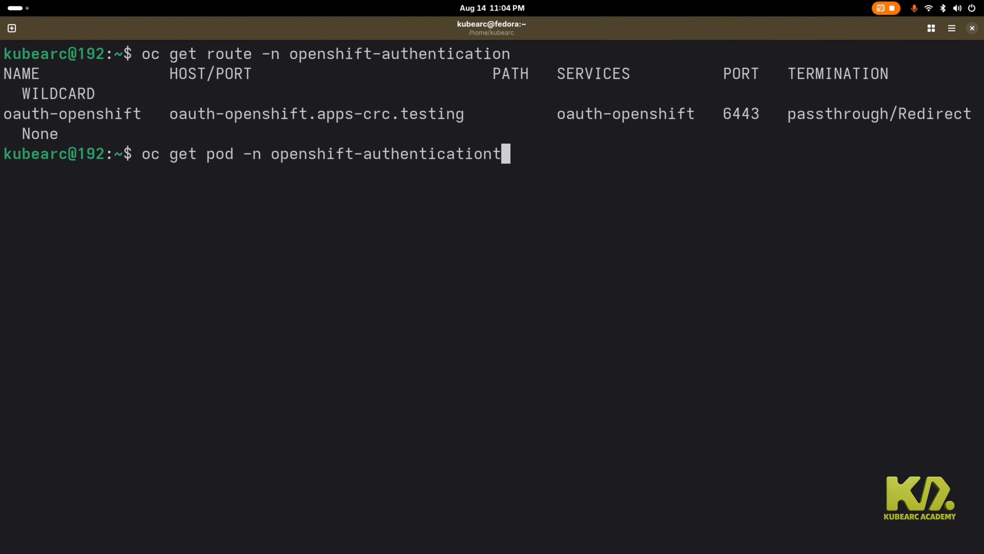
key(Return)
key(Up)
key(BackSpace)
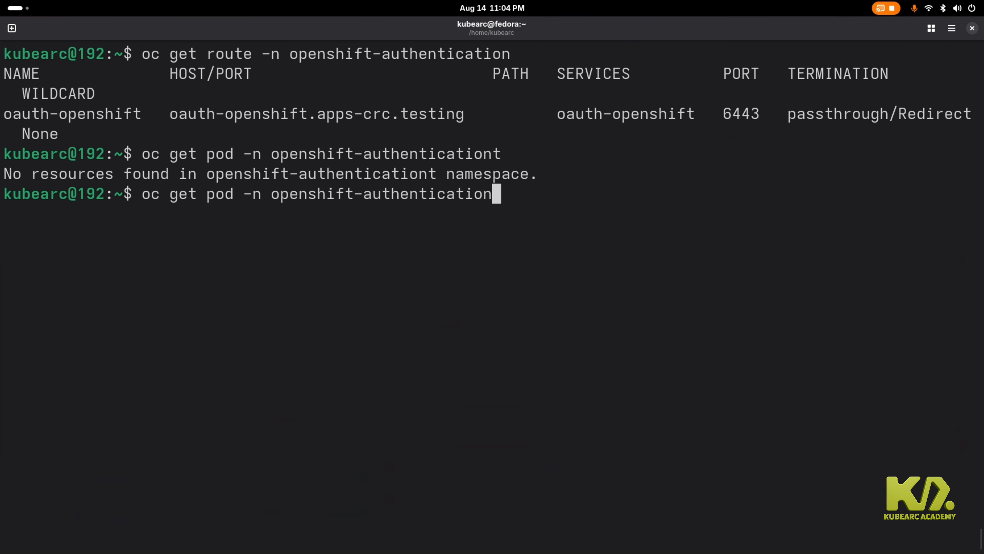
key(Return)
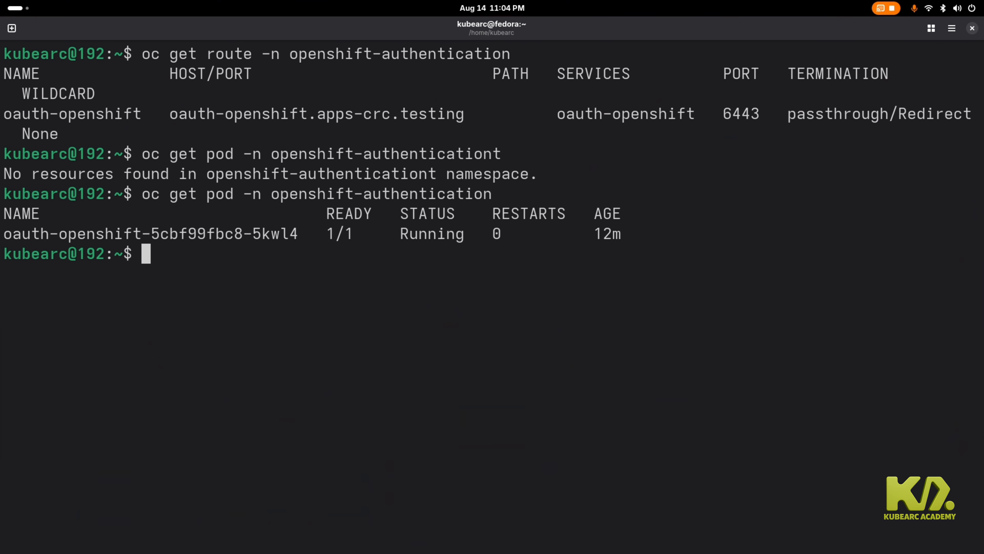